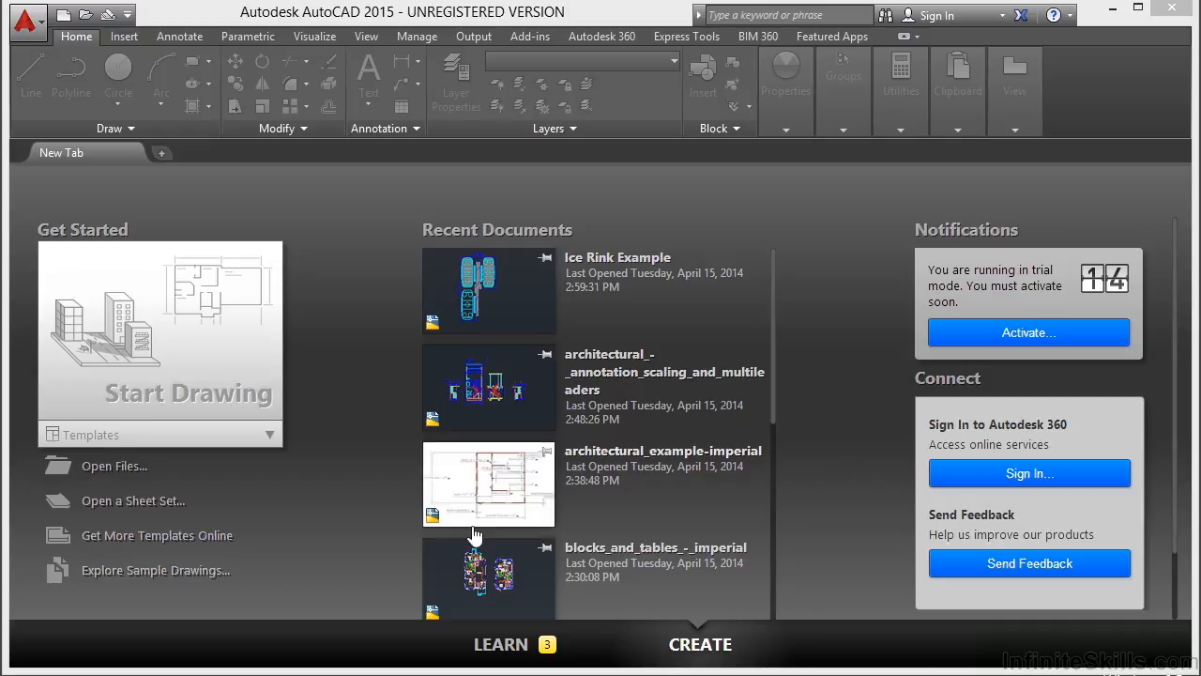
Open the drawing blocks_and_tables_-_imperial.dwg from the 08 folder inside Projects.
left_click(101, 469)
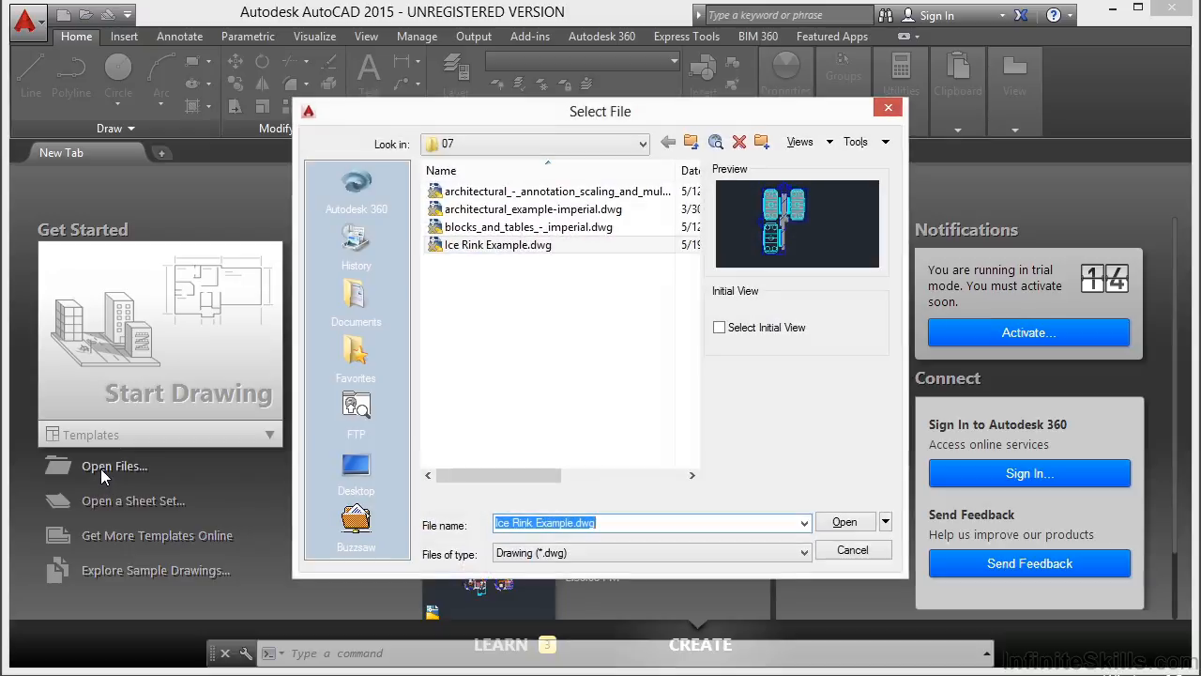
left_click(644, 143)
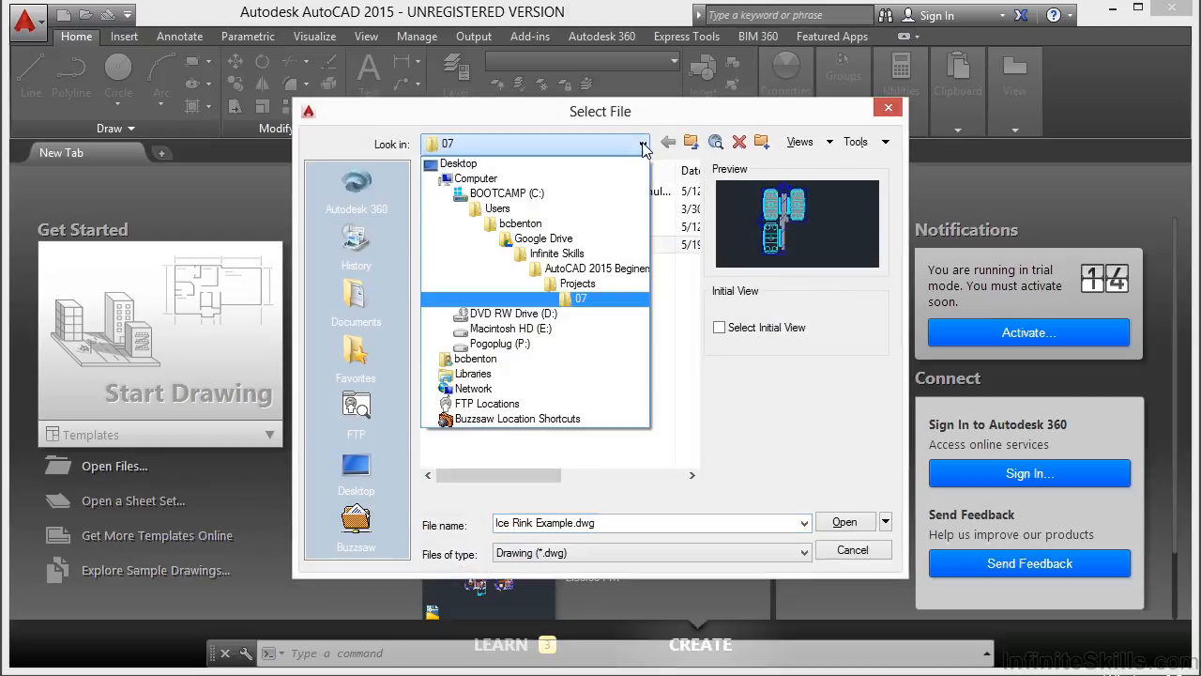
left_click(588, 291)
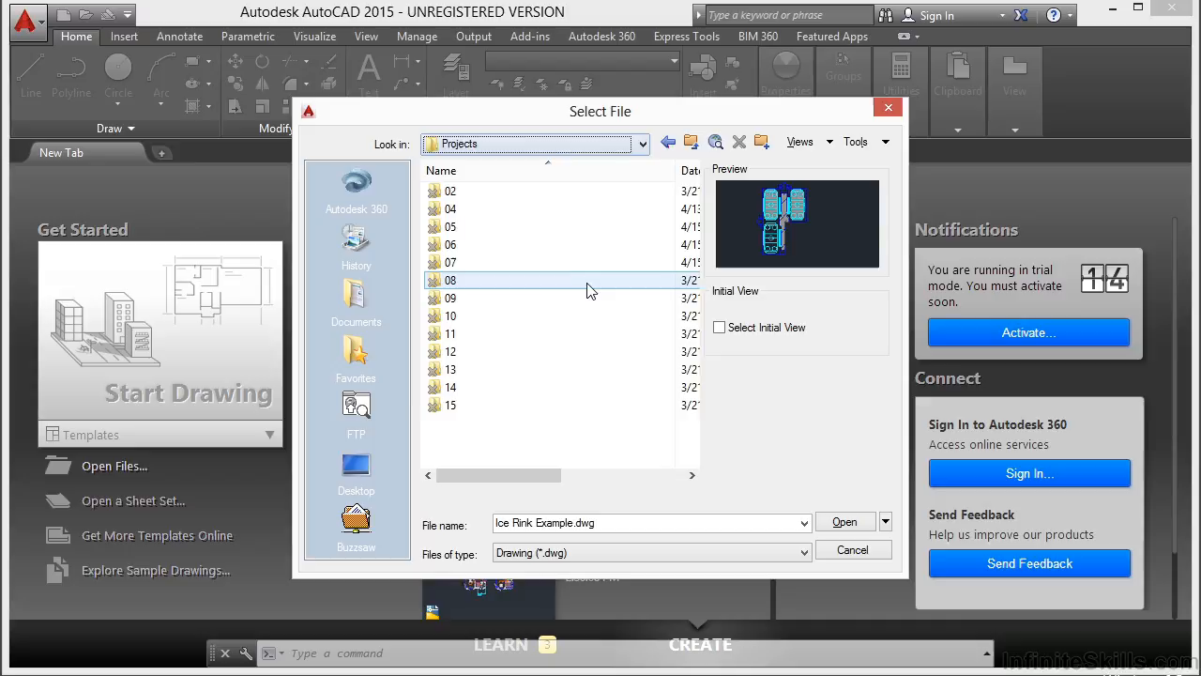
double_click(469, 281)
left_click(548, 197)
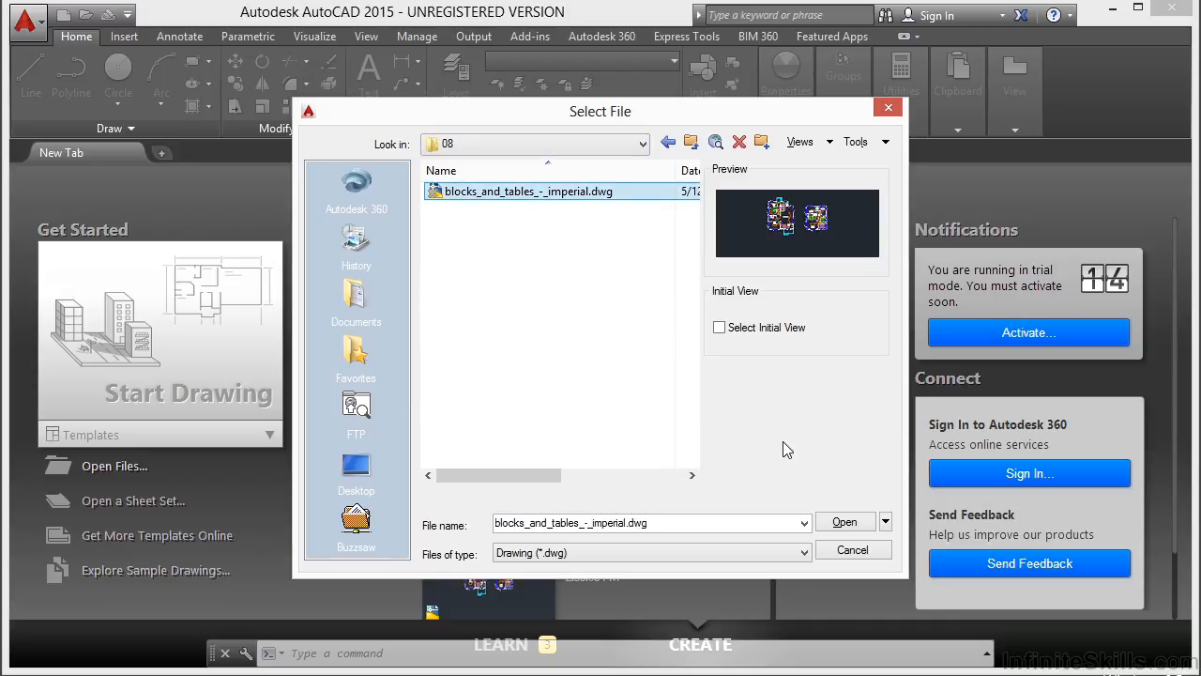
left_click(845, 522)
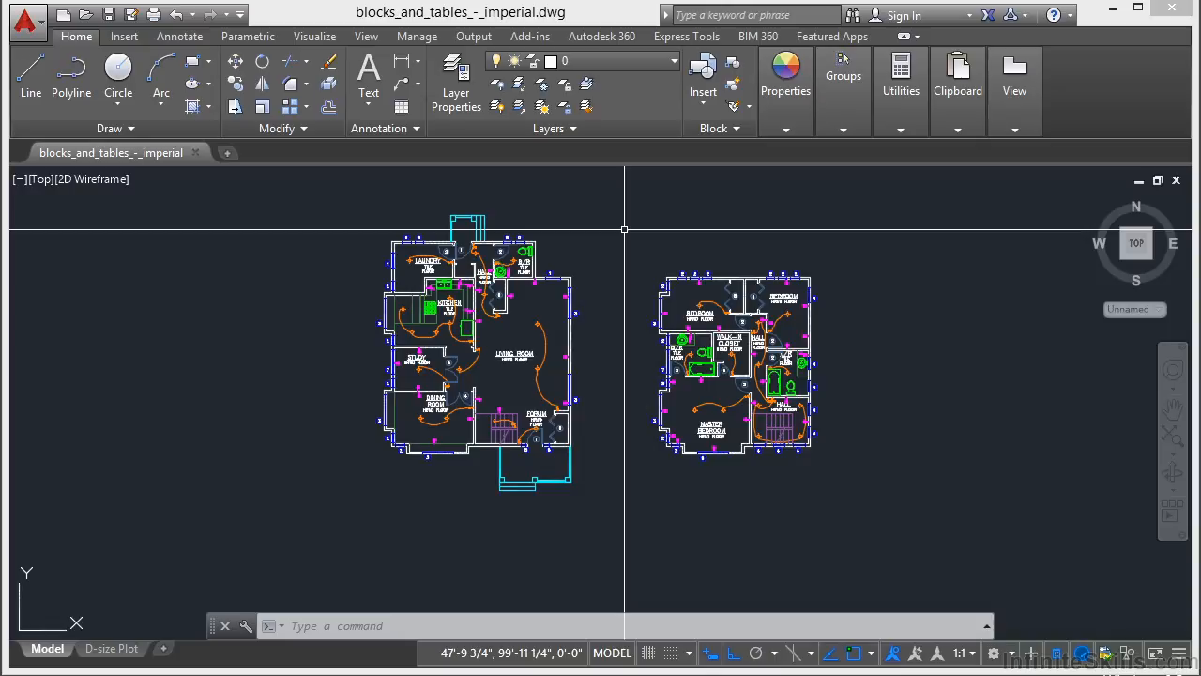
Draw a line from the living room's upper-right outer wall corner to the facing outer corner of the bedroom wall, with Ortho off and endpoint snapping.
type("LINE")
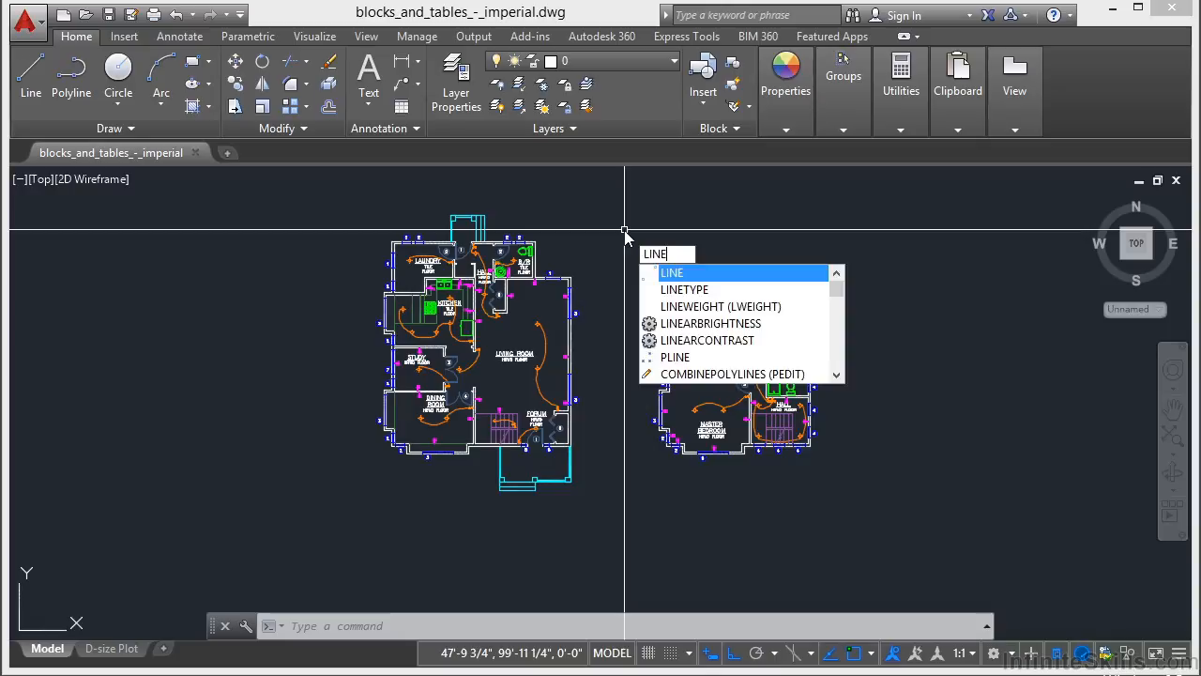
key("Return")
scroll(593, 261, "up", 4)
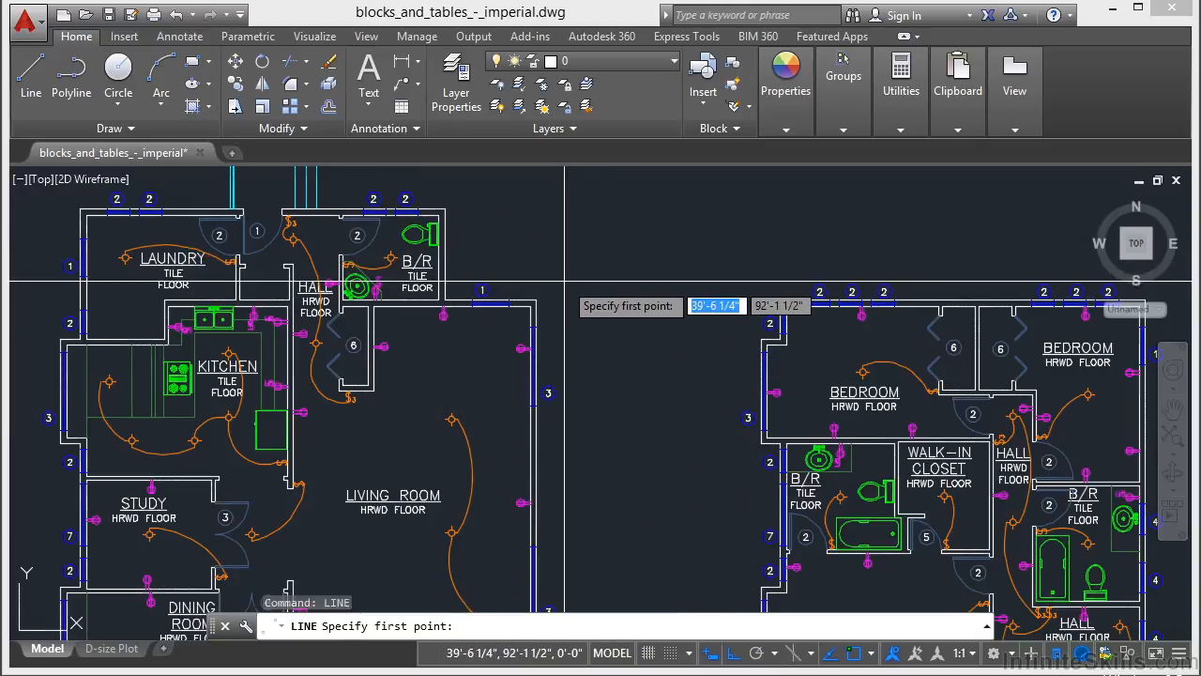
left_click(853, 652)
left_click(853, 652)
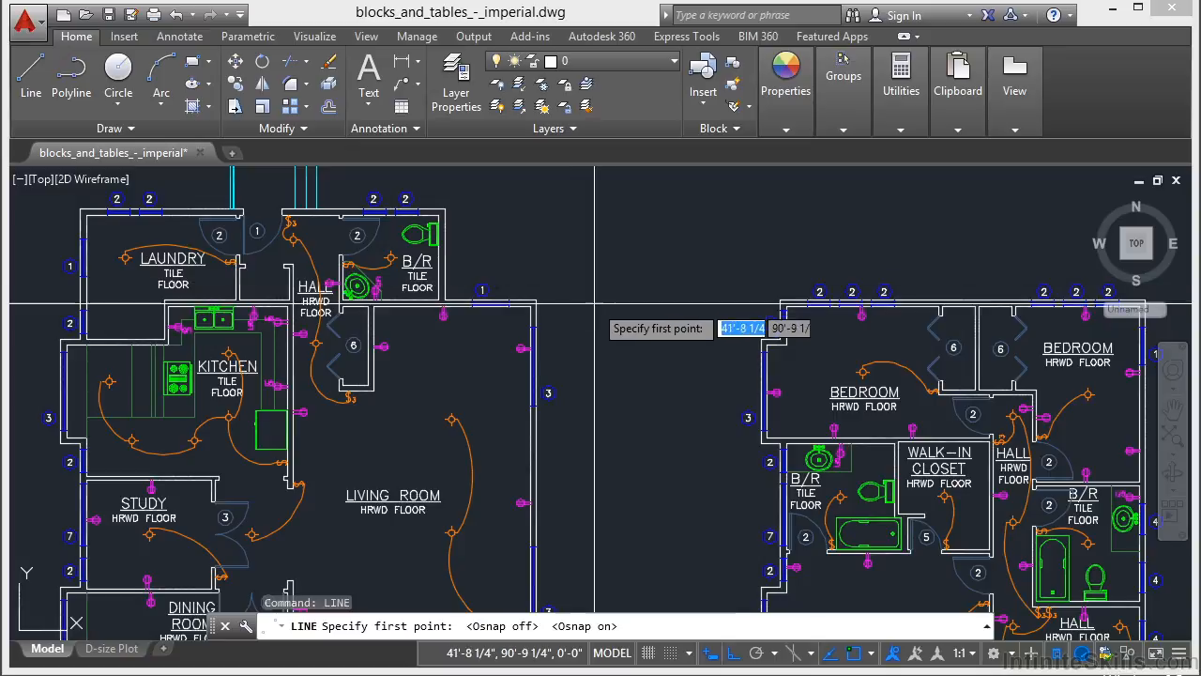
left_click(853, 653)
left_click(853, 652)
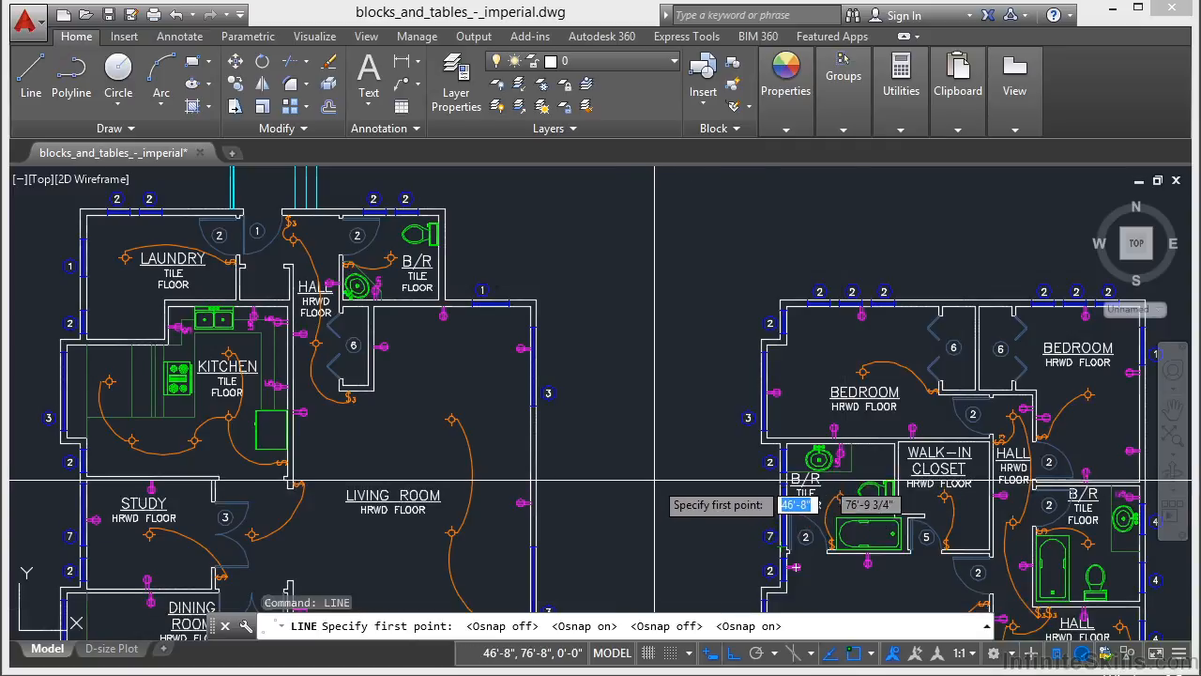
scroll(604, 254, "up", 5)
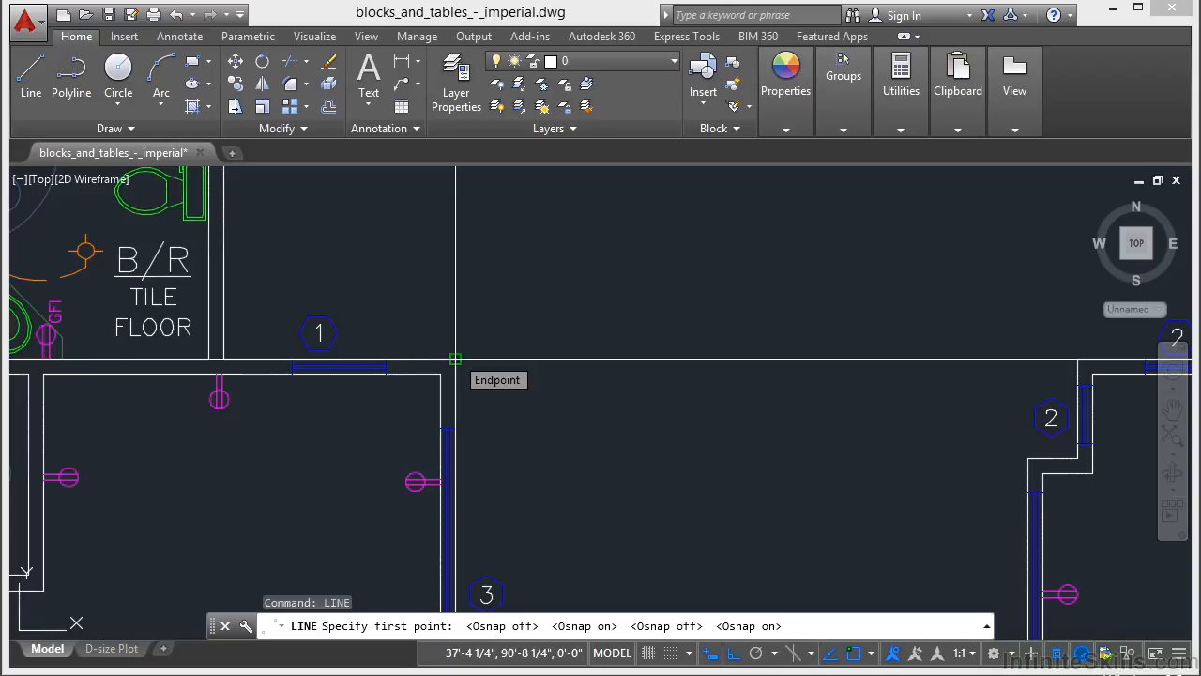
left_click(456, 360)
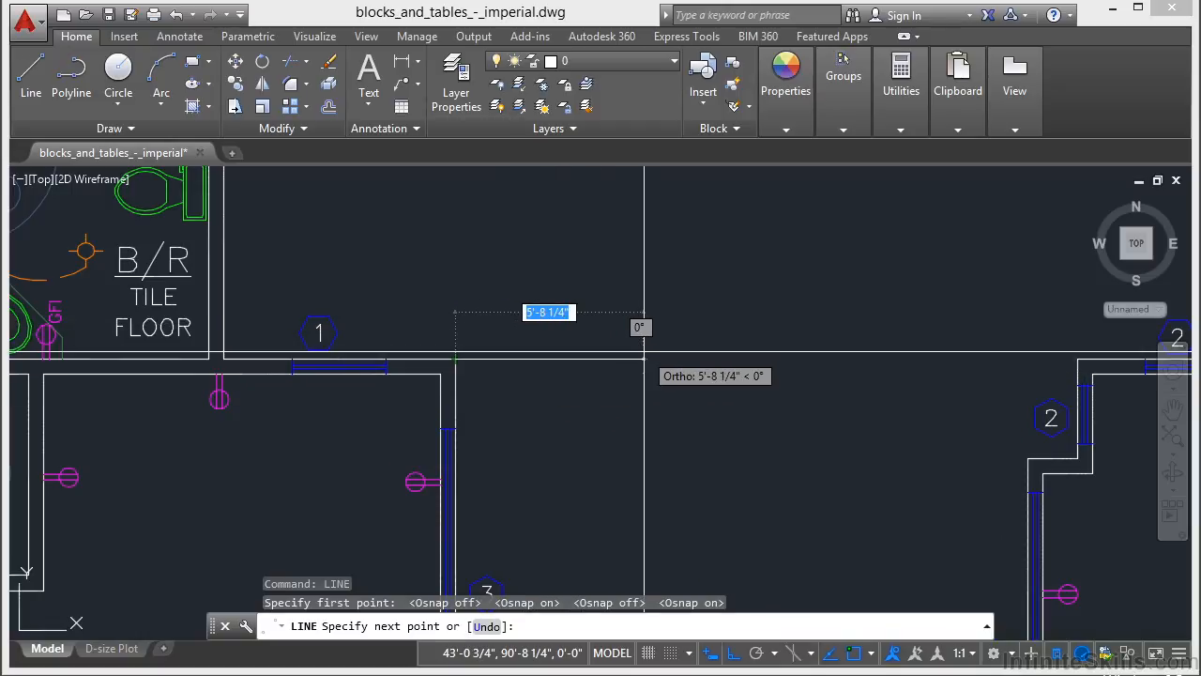
left_click(710, 652)
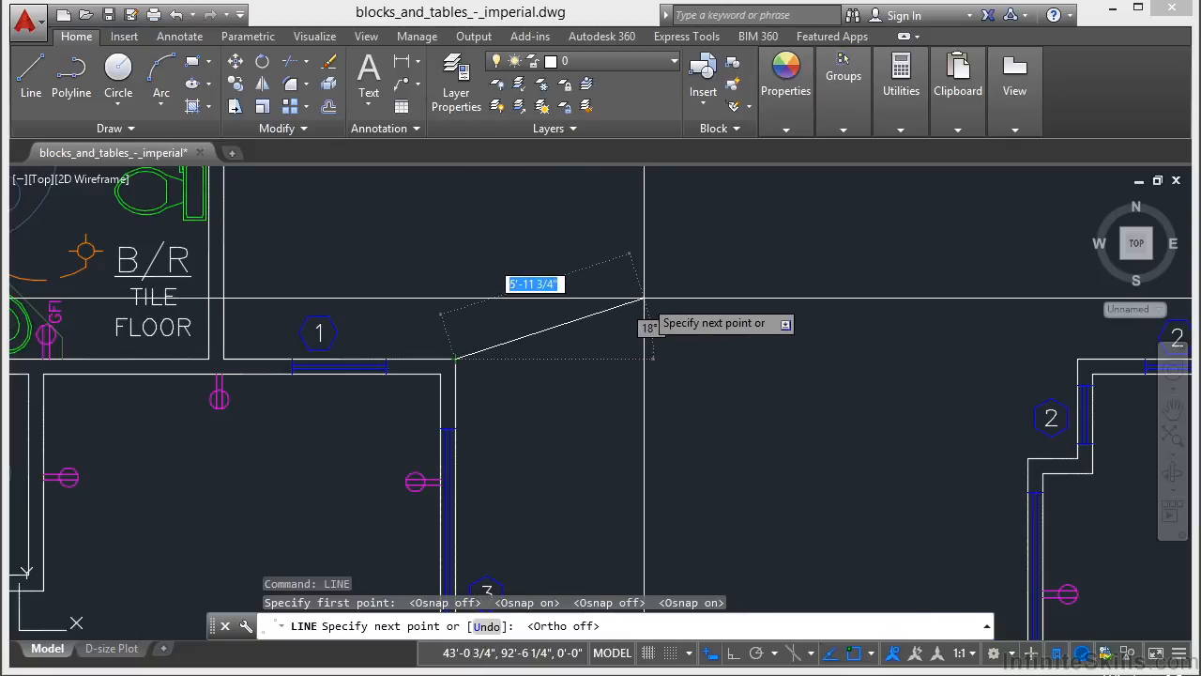
middle_click_drag(778, 388, 499, 309)
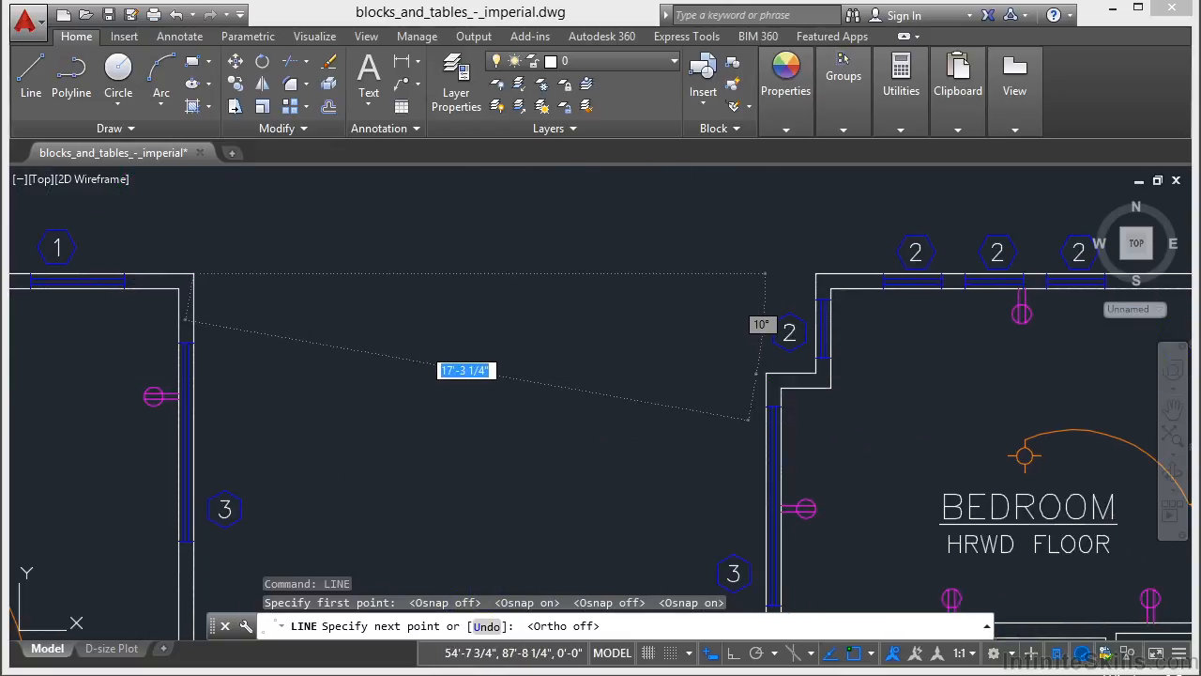
left_click(766, 374)
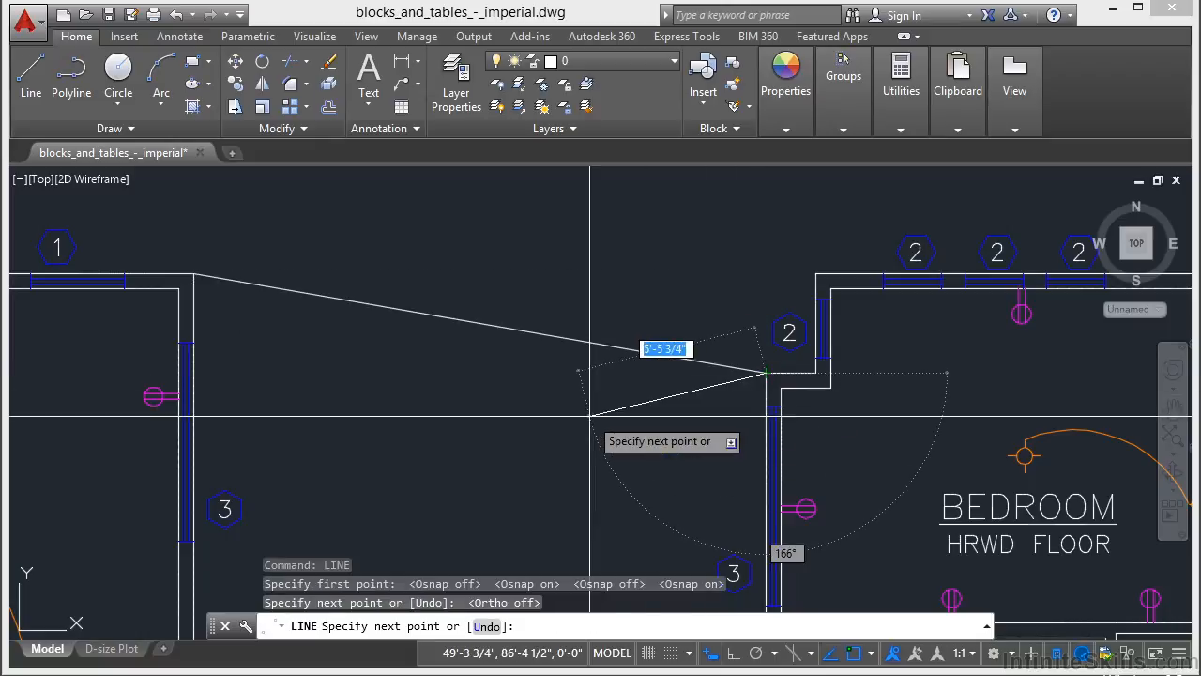
key("Return")
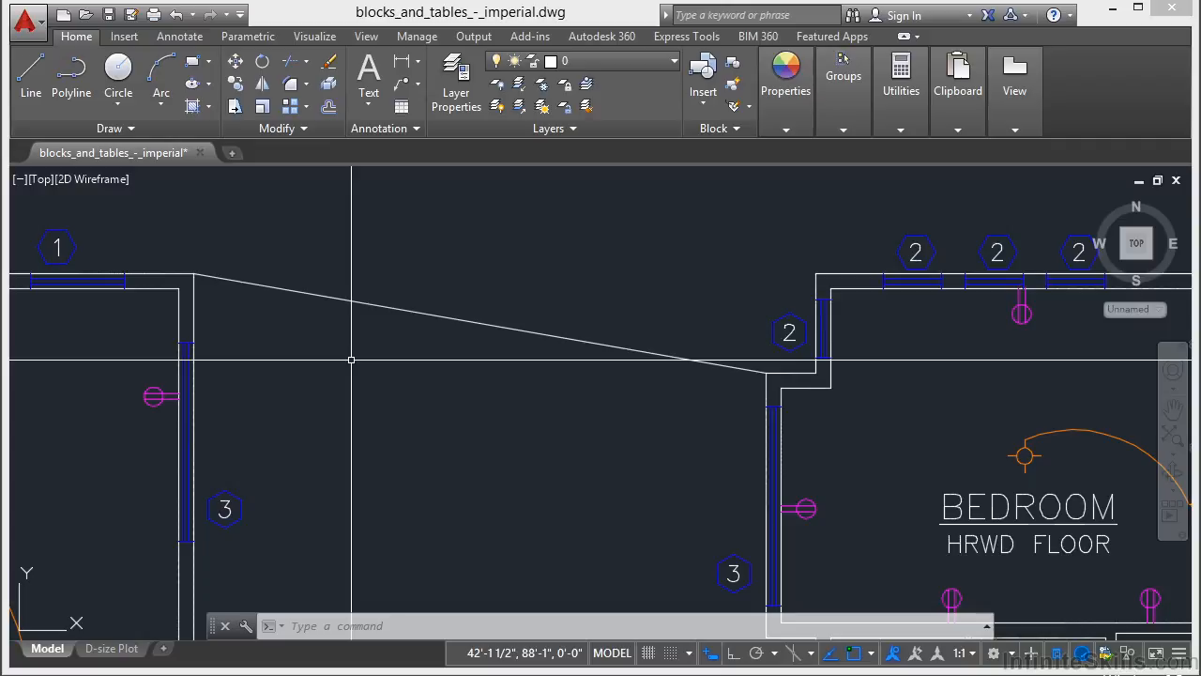
Draw a line from the midpoint of the diagonal line down and left to a free point, using the mid snap override.
type("l")
key("Return")
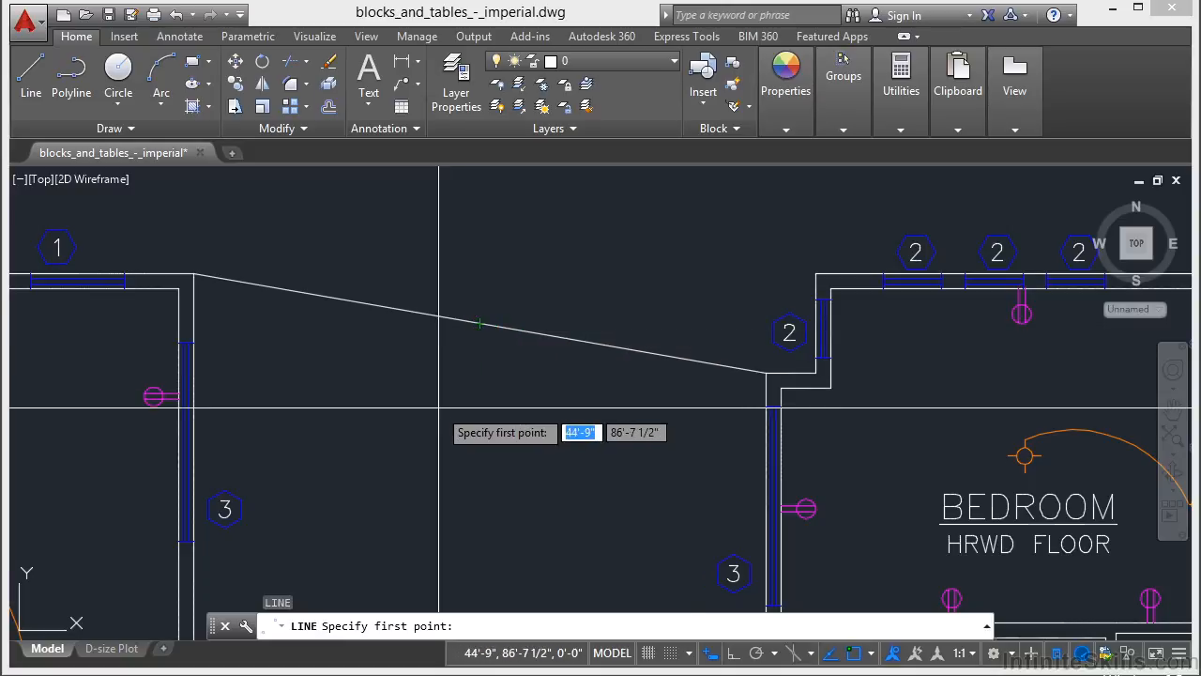
type("mid")
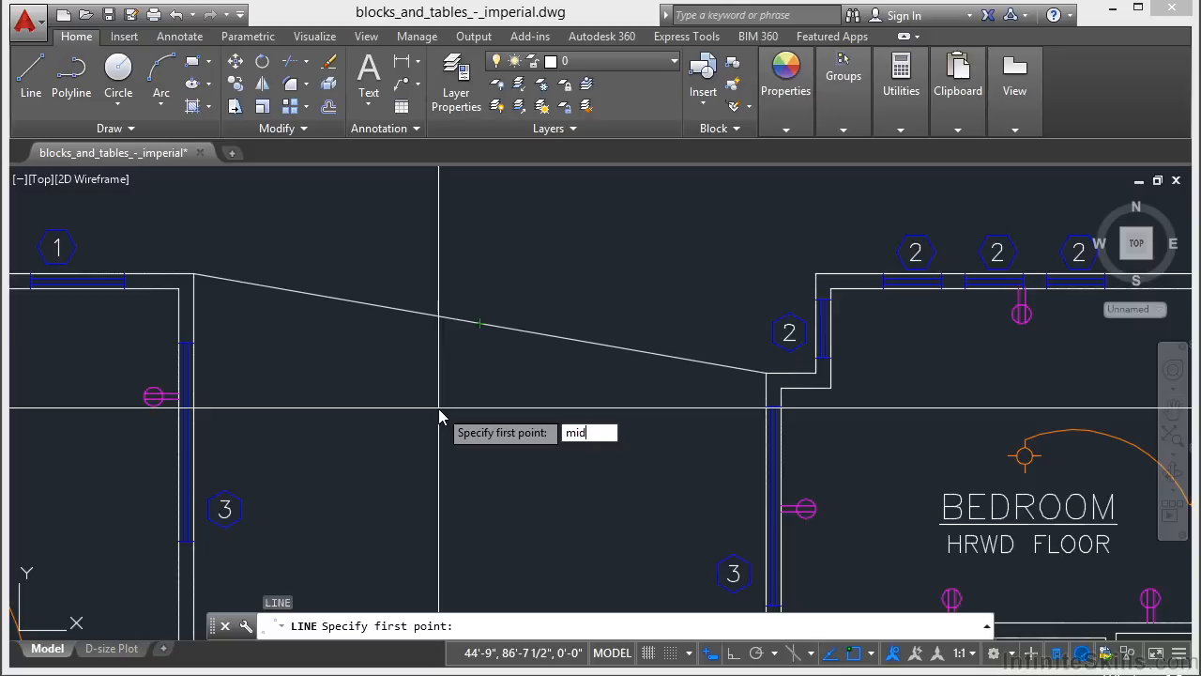
key("Return")
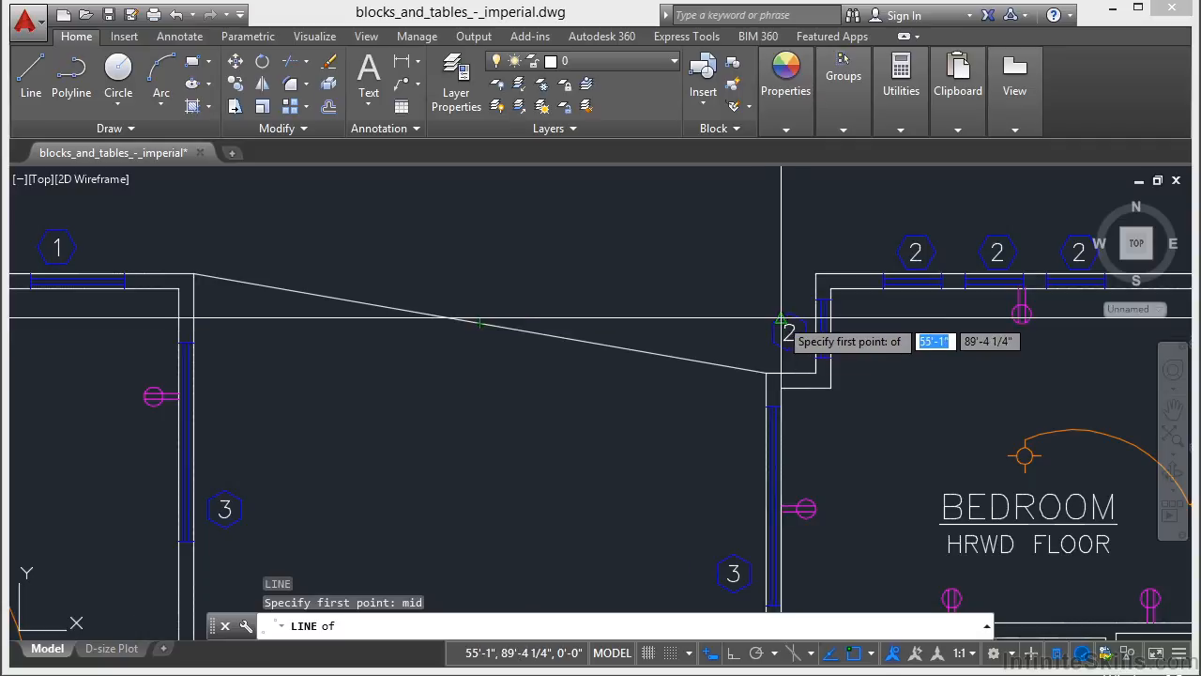
left_click(479, 325)
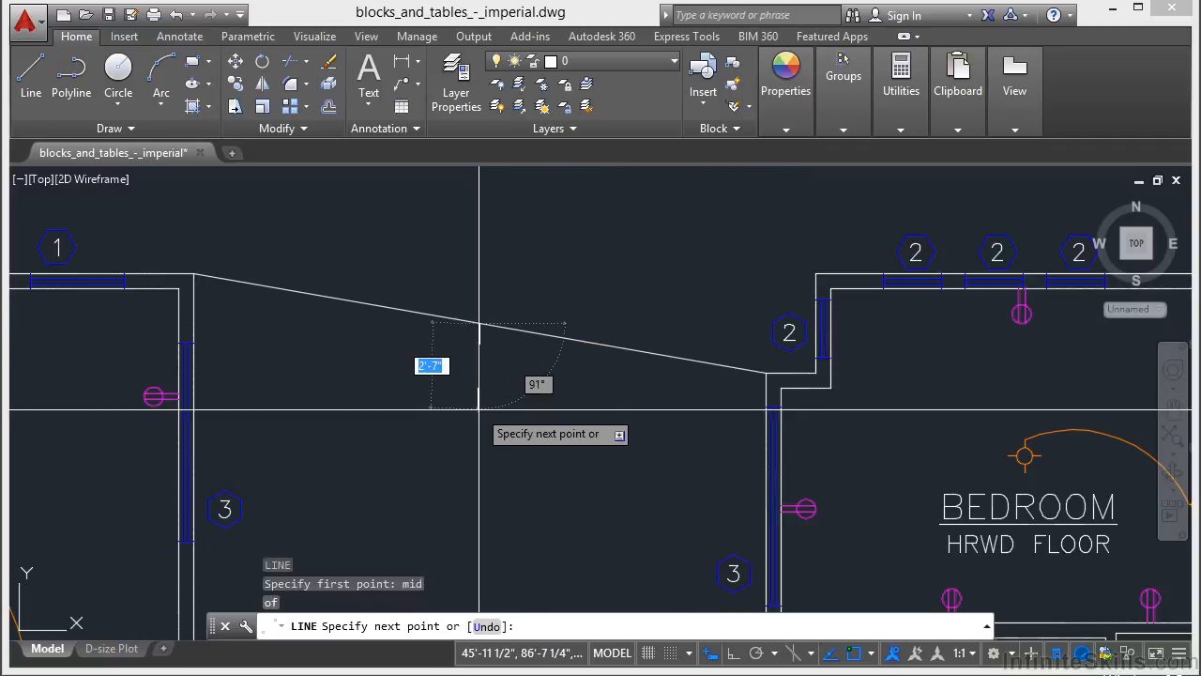
left_click(399, 445)
key("Return")
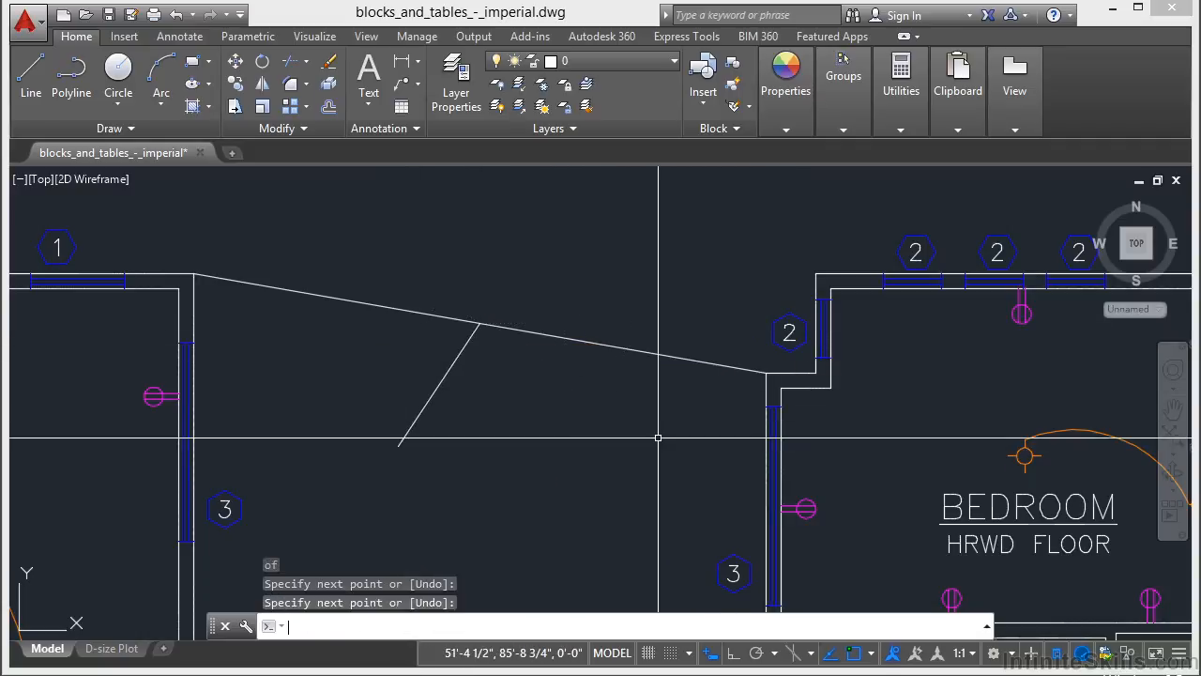
Draw a line from the diagonal's left end up and right to a free point, using the Endpoint snap override.
type("l")
key("Return")
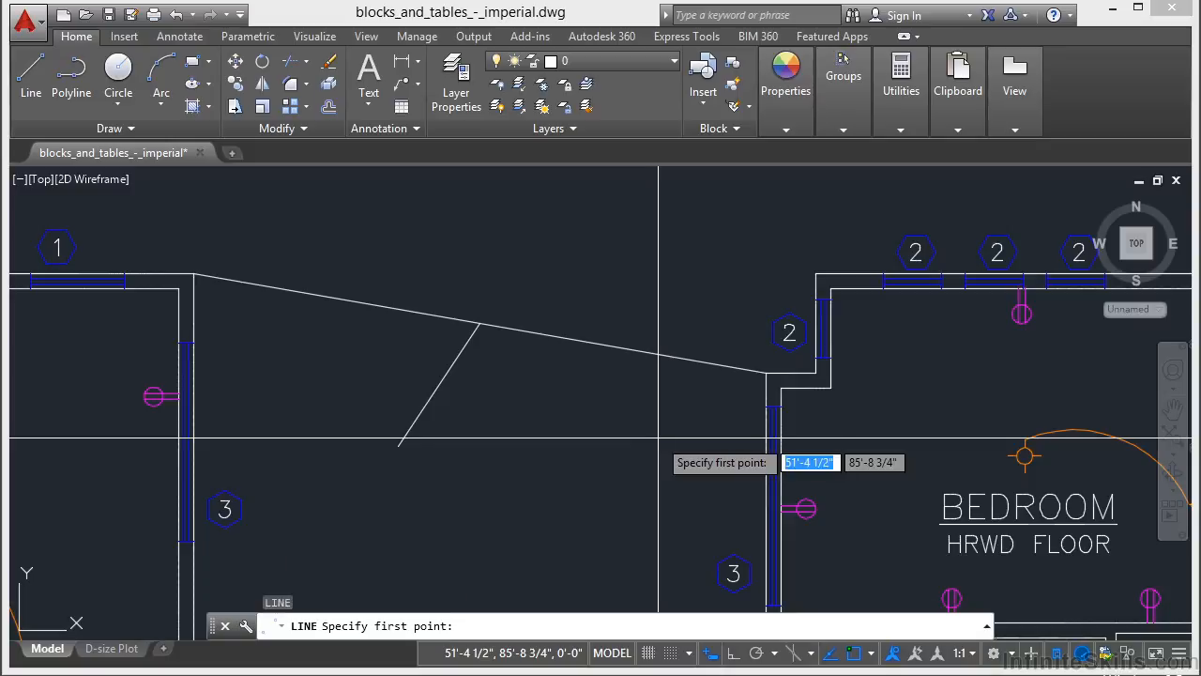
right_click(608, 442)
mouse_move(680, 517)
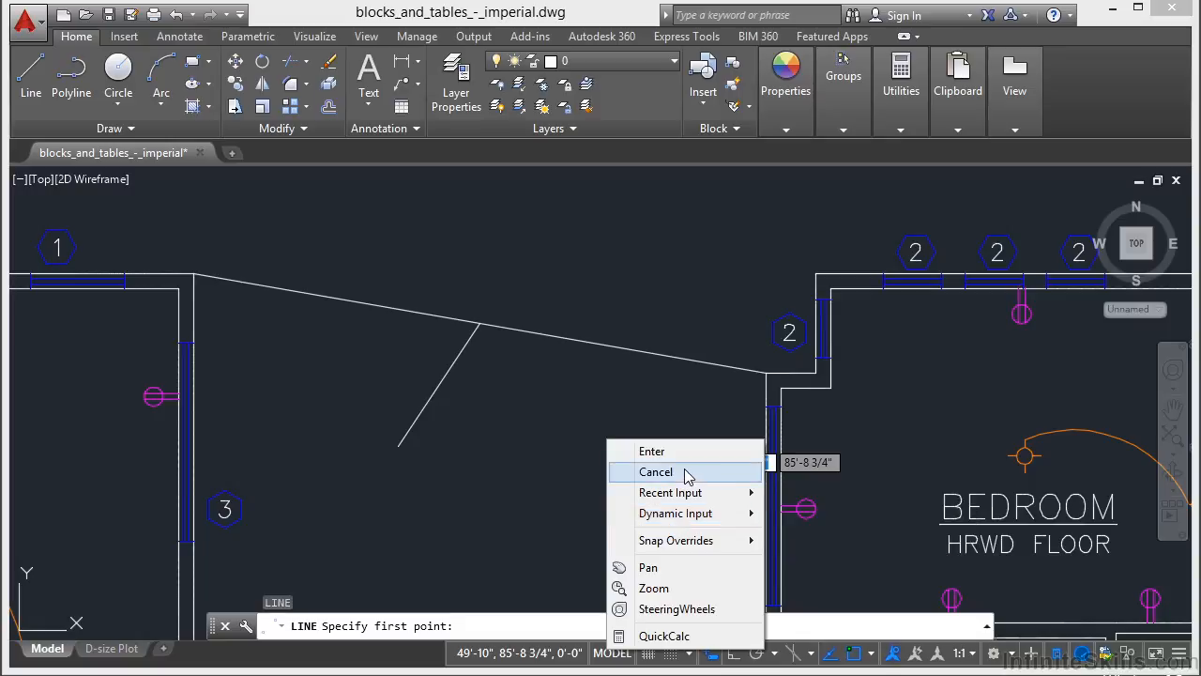
mouse_move(689, 546)
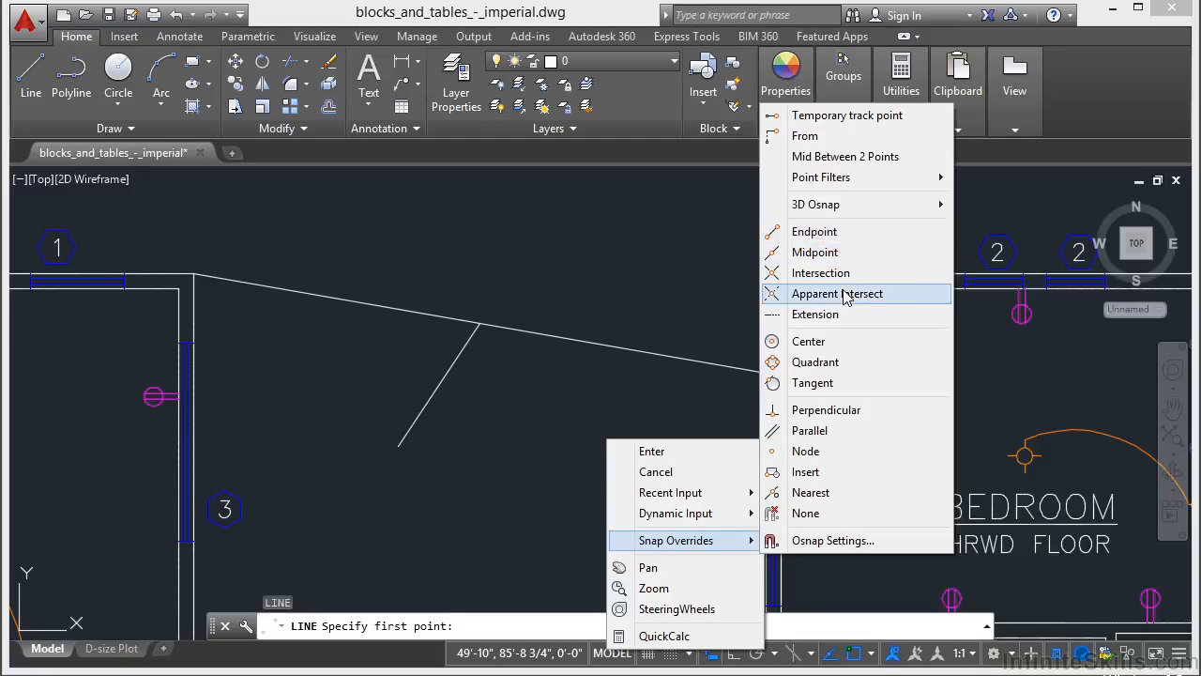
left_click(815, 231)
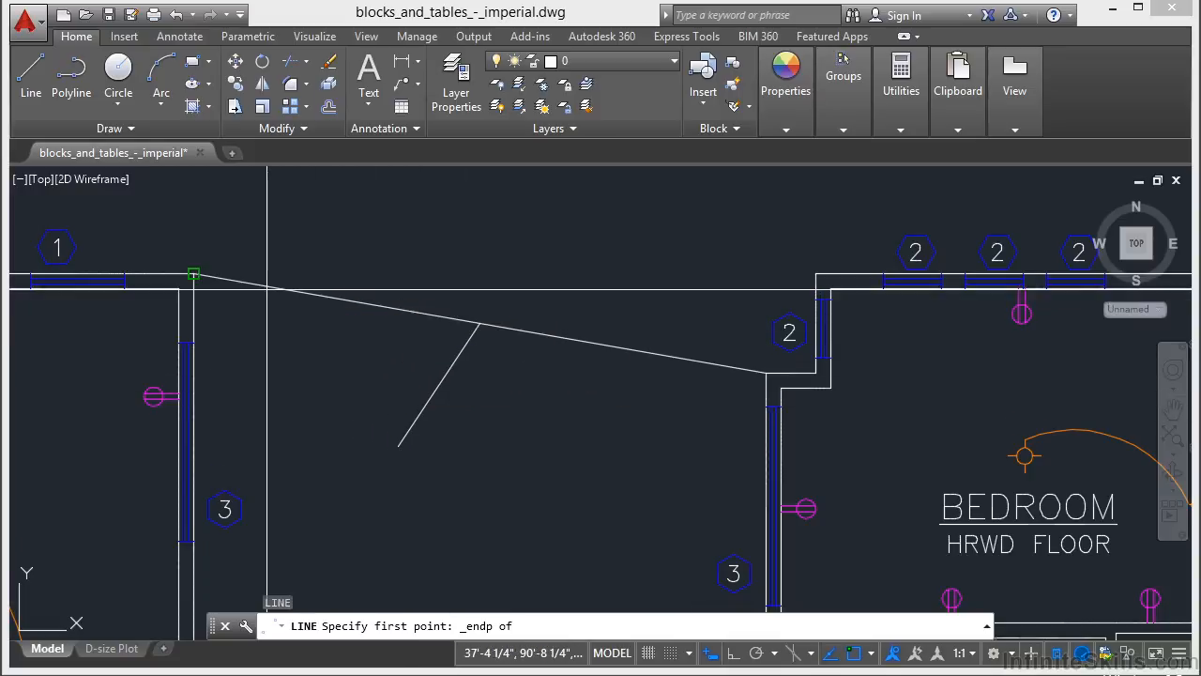
left_click(193, 274)
key("Return")
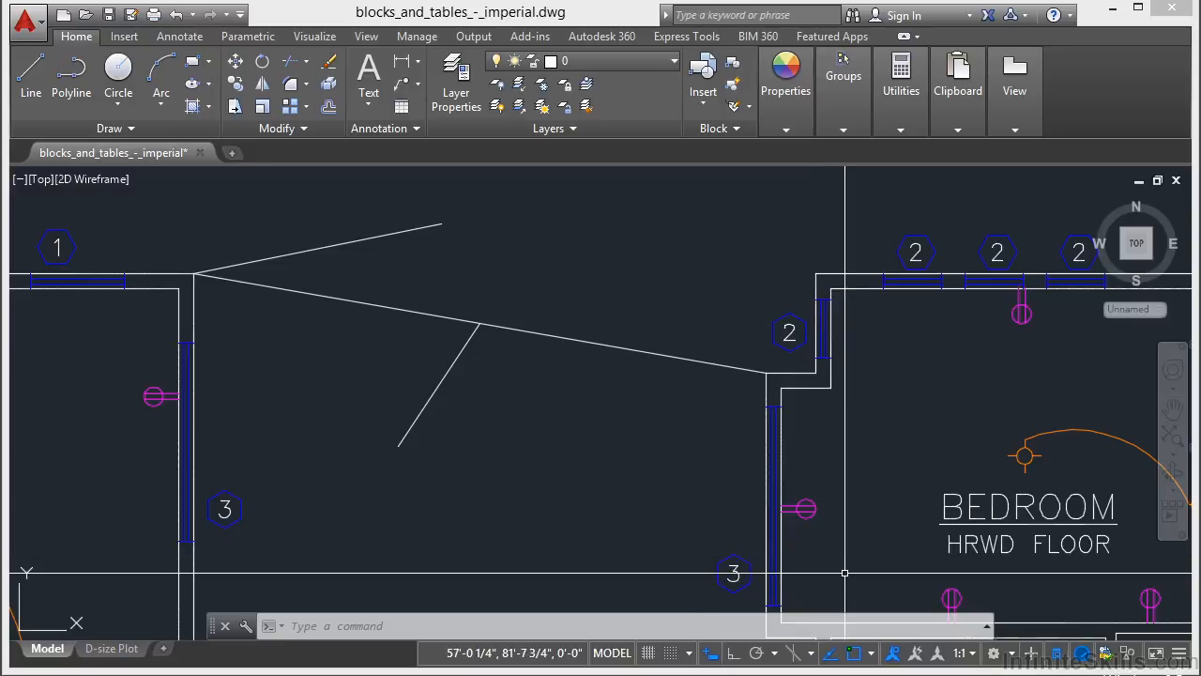
Toggle object snap off and back on, and open the full Object Snap settings.
left_click(853, 654)
left_click(854, 655)
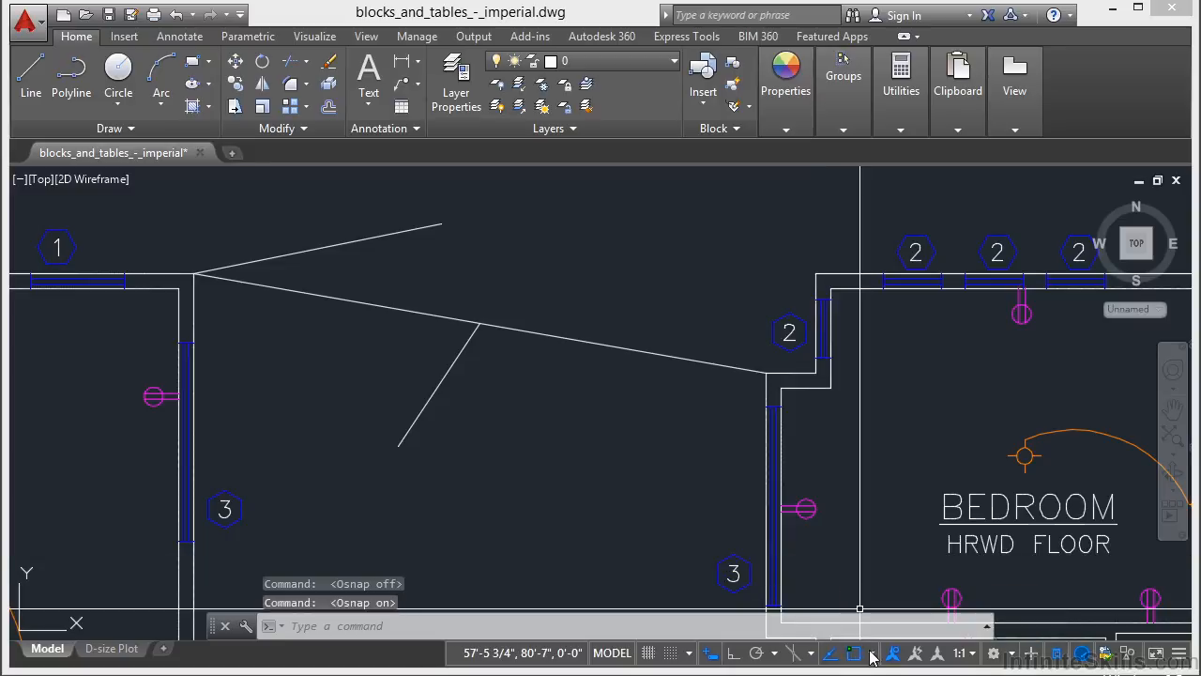
left_click(872, 654)
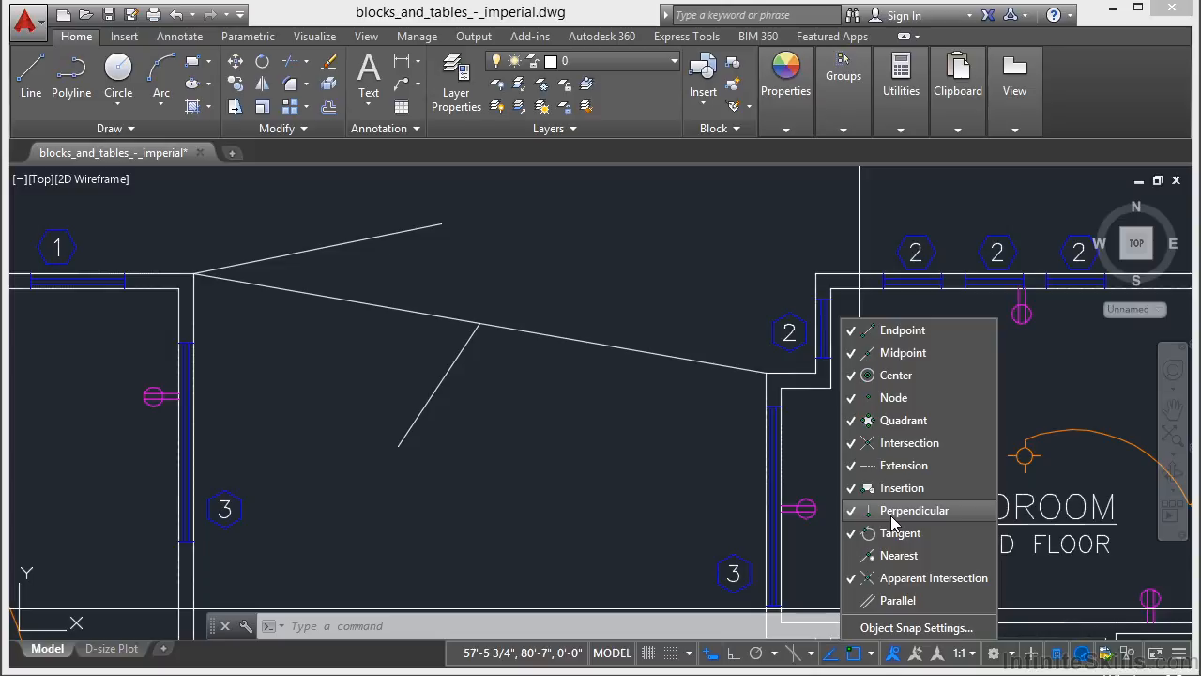
left_click(931, 631)
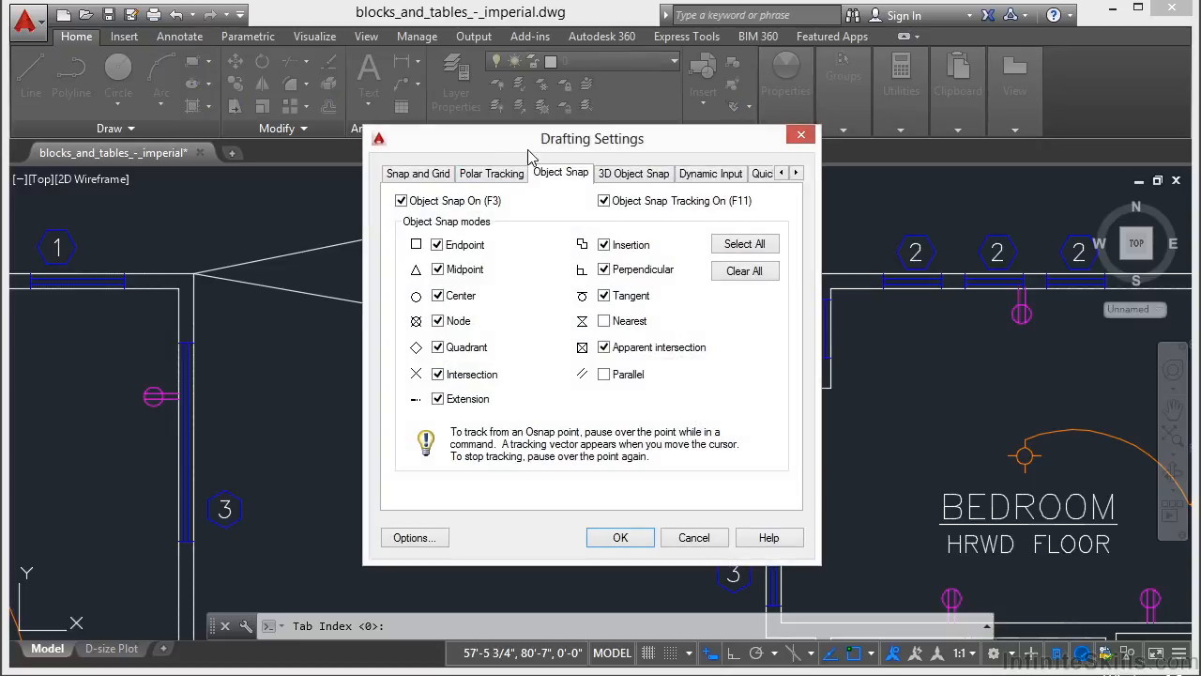
left_click_drag(510, 141, 505, 136)
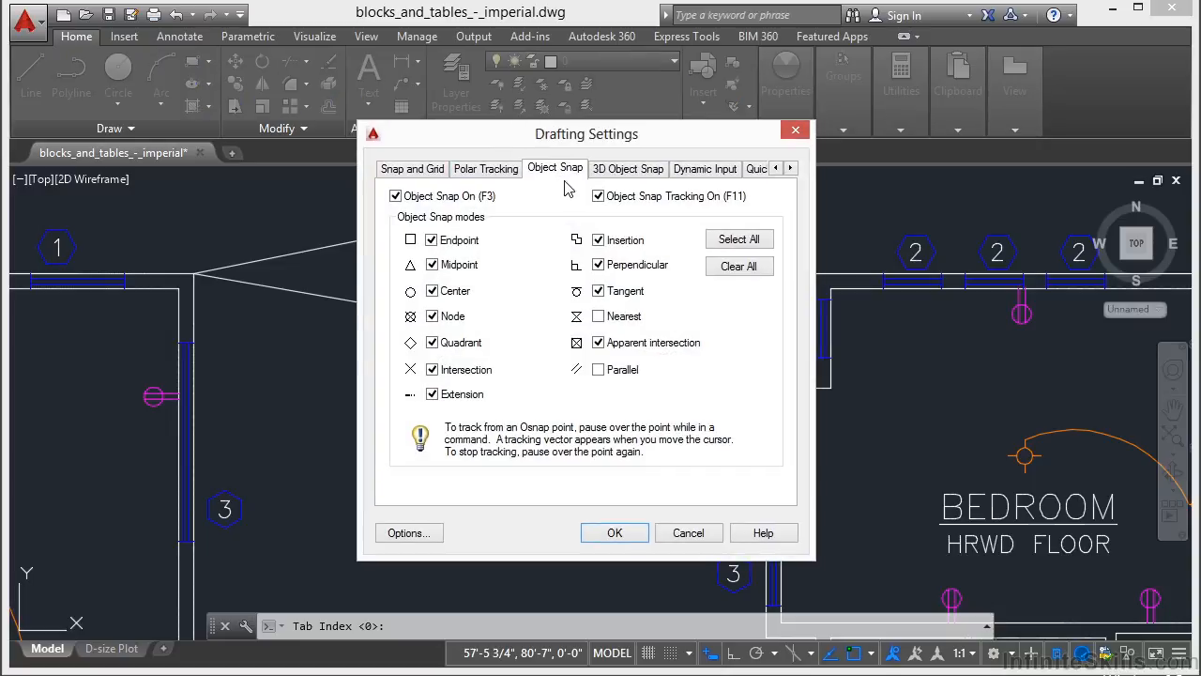
Clear all object snap modes and enable only Endpoint and Midpoint.
left_click(751, 267)
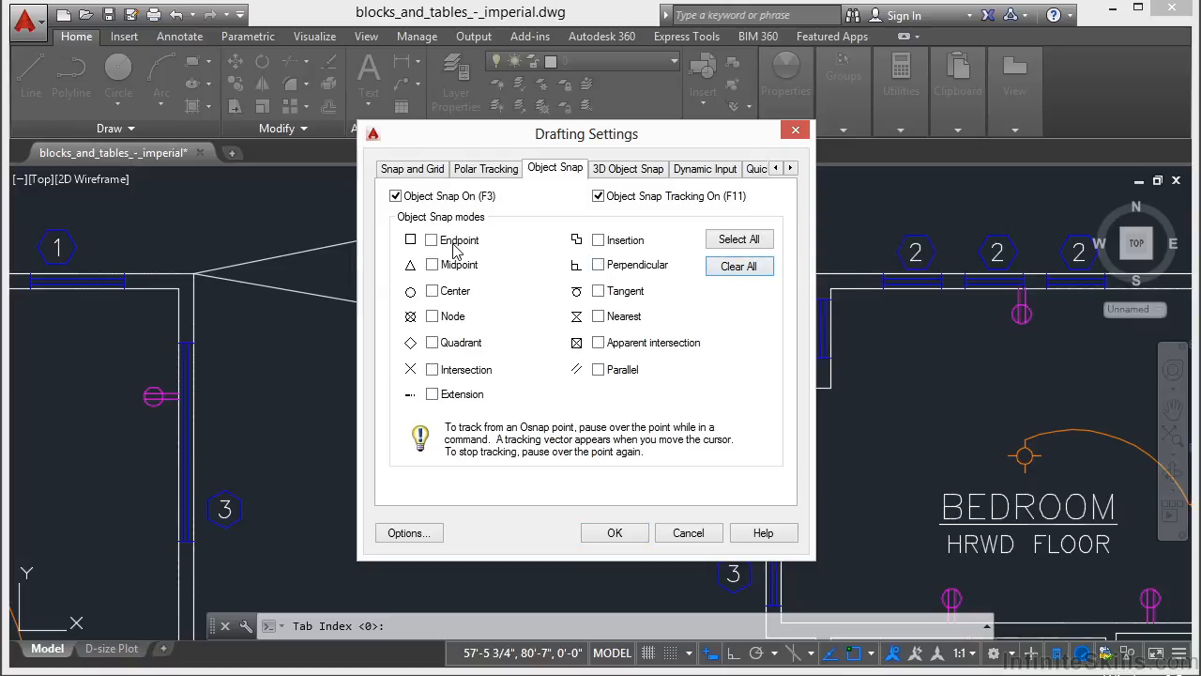
left_click(449, 241)
left_click(450, 265)
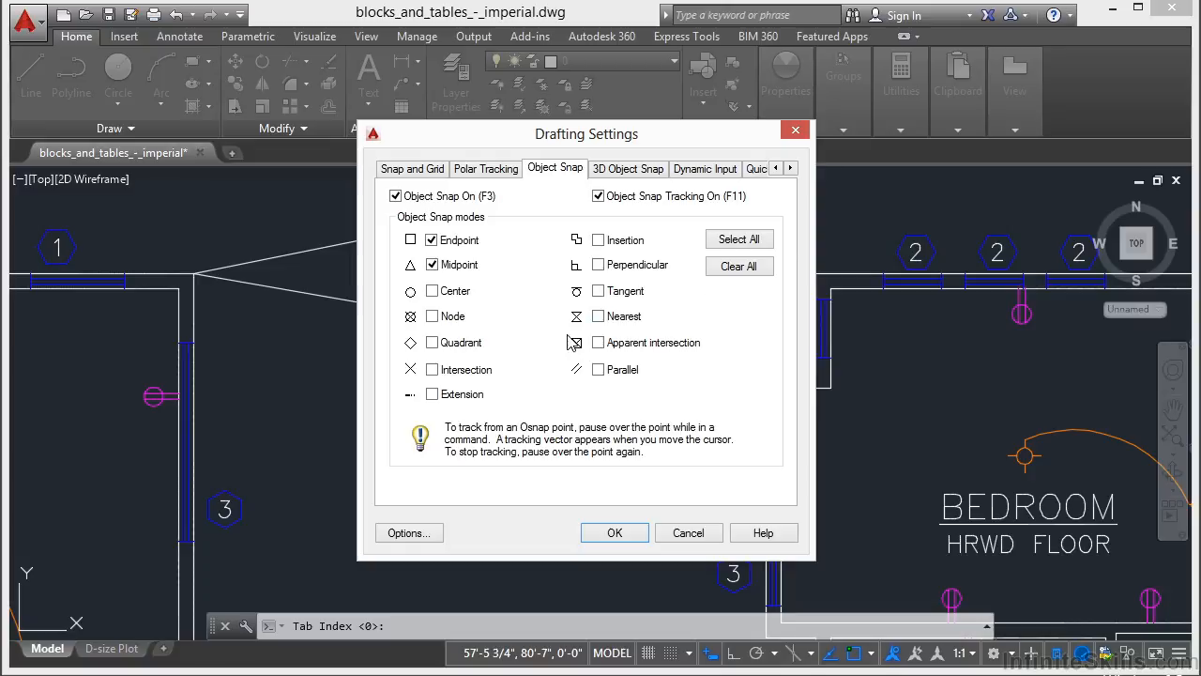
left_click(432, 343)
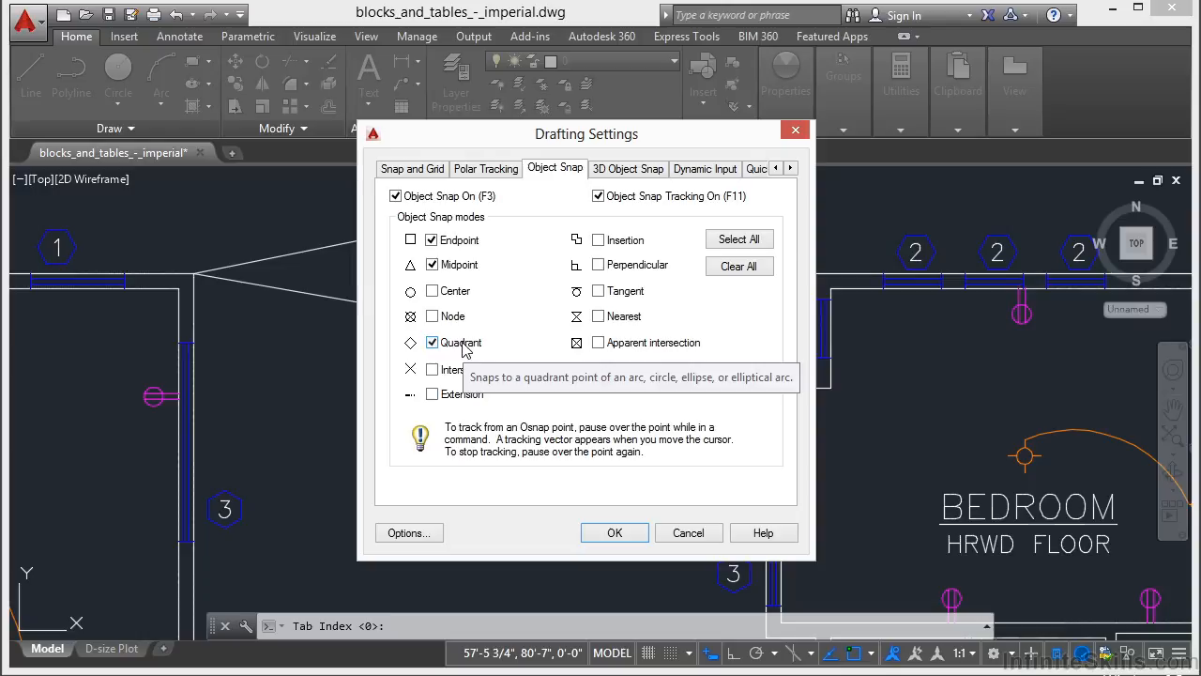
left_click(460, 345)
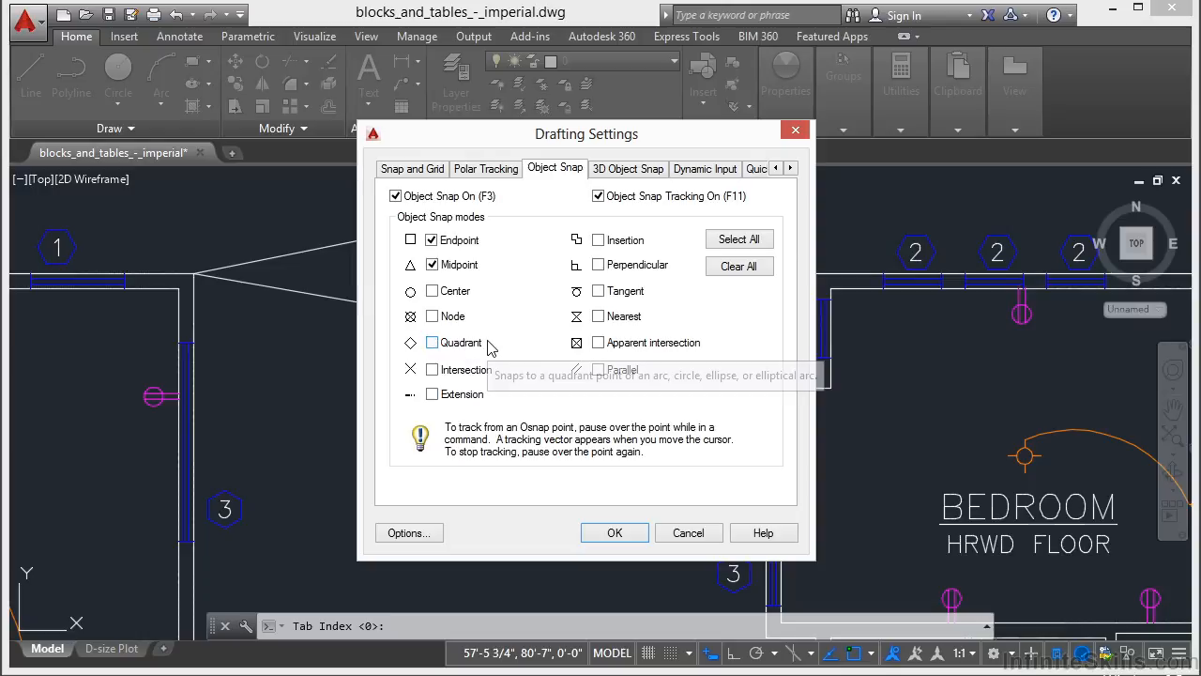
Enable every object snap mode except Nearest and Parallel, and apply the settings.
left_click(753, 241)
left_click(620, 316)
left_click(623, 370)
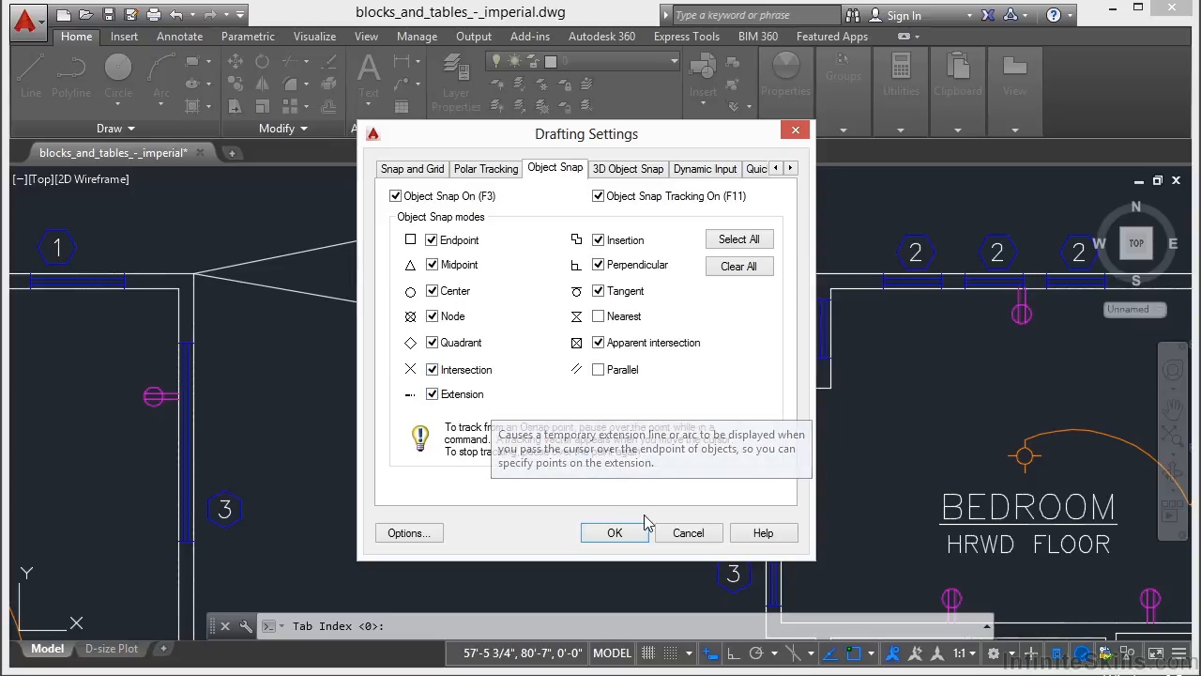
left_click(622, 533)
type("L")
key("Return")
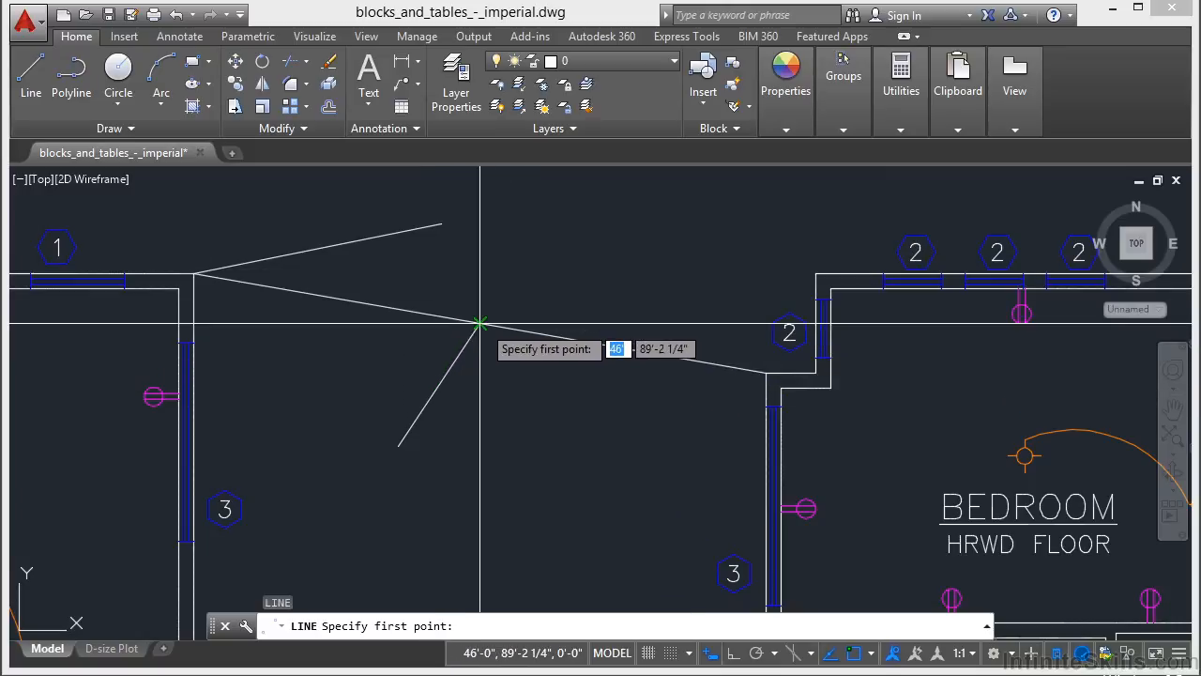
left_click(527, 251)
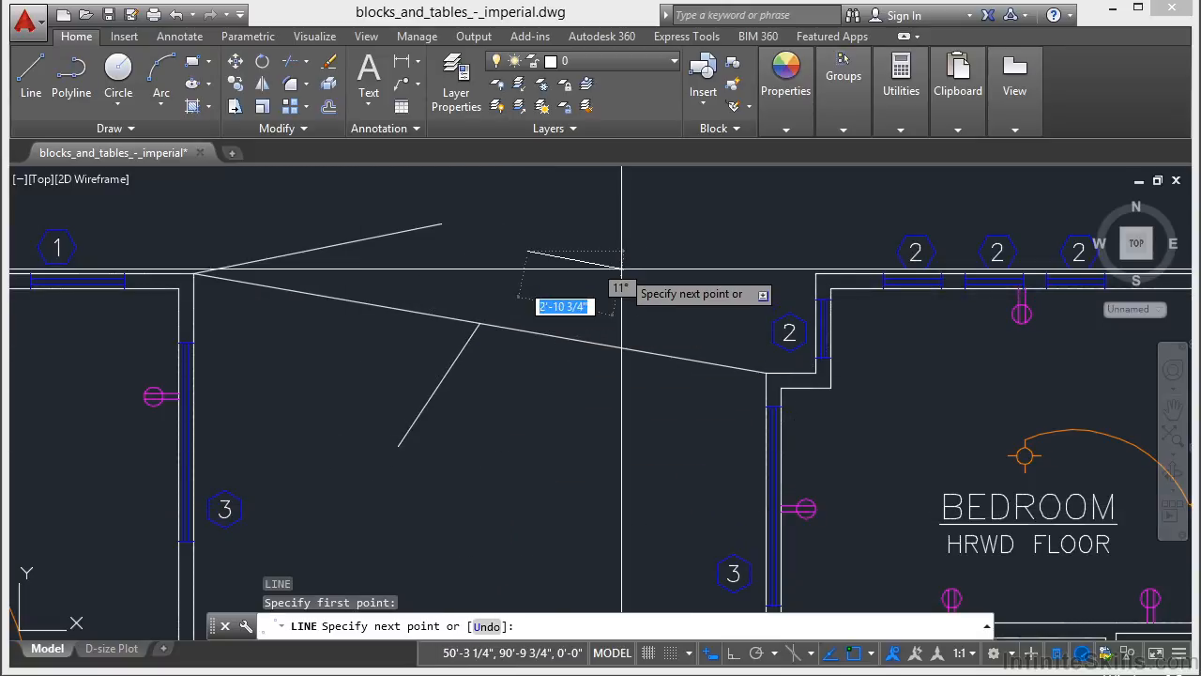
key("Escape")
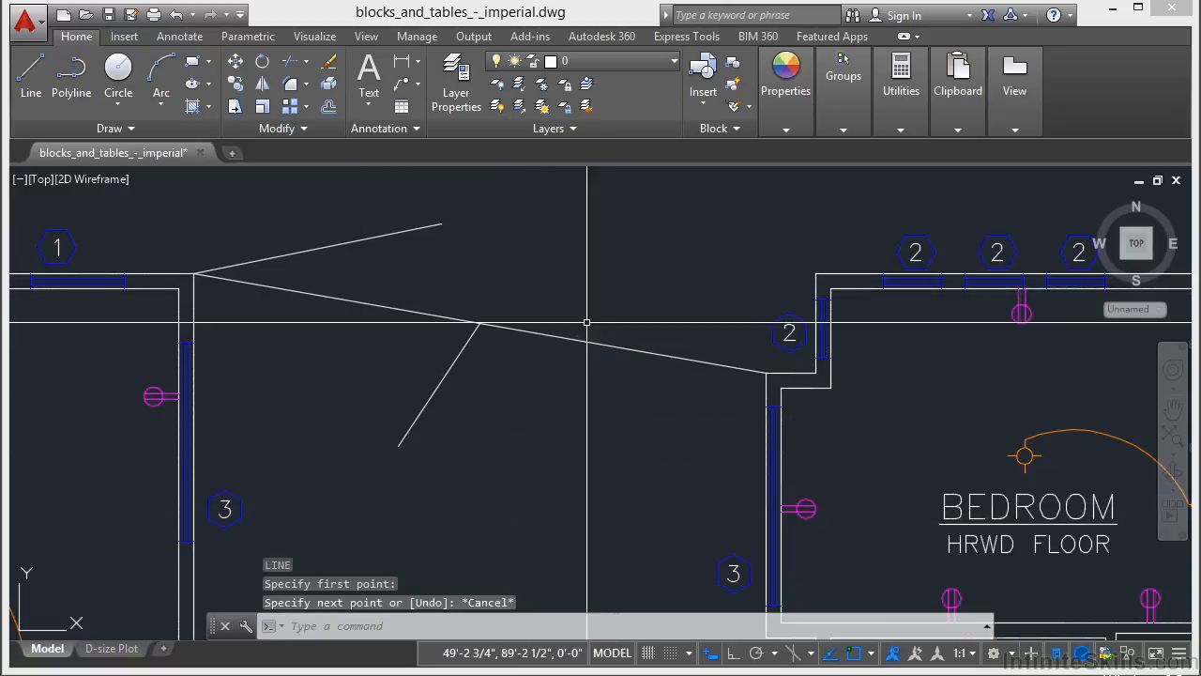
Check the running object snap modes and Object Snap Tracking in the drafting settings, keeping tracking on, and accept the settings.
type("OS")
key("Return")
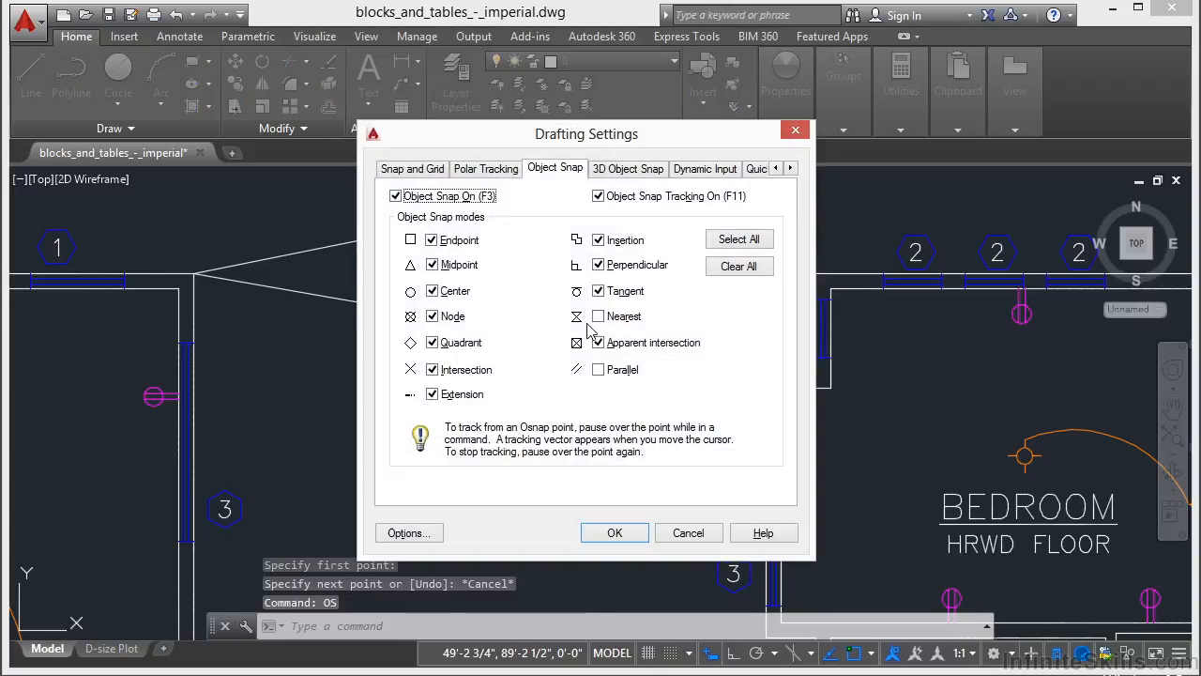
left_click(558, 171)
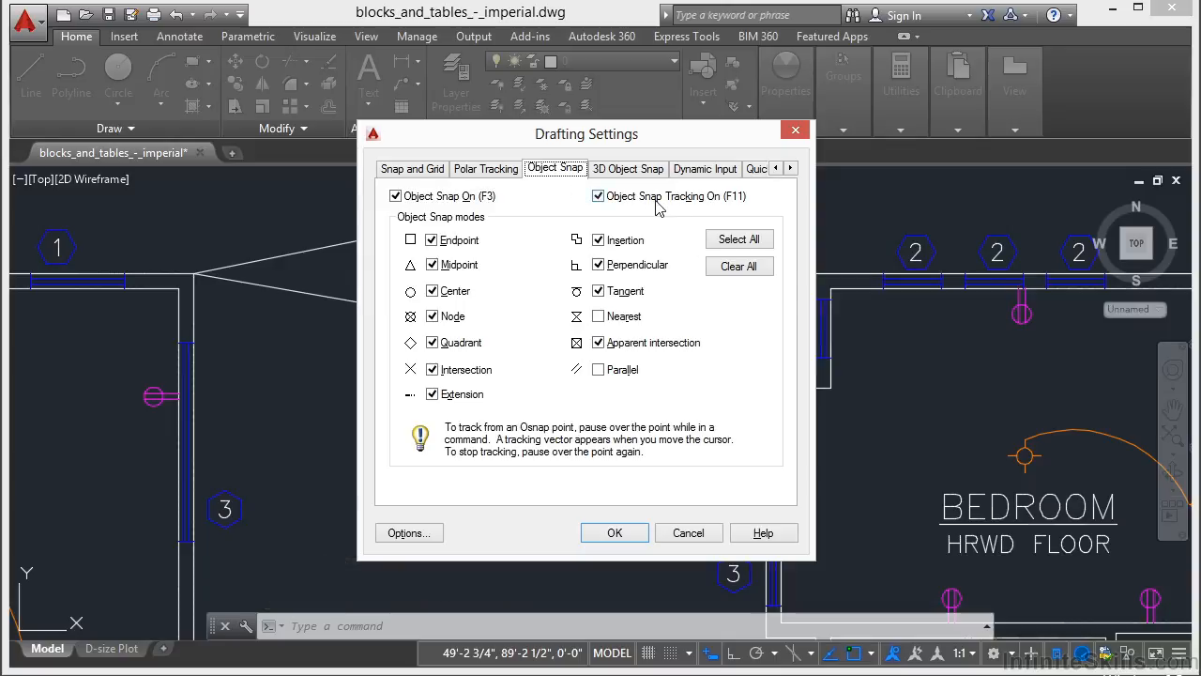
left_click(599, 197)
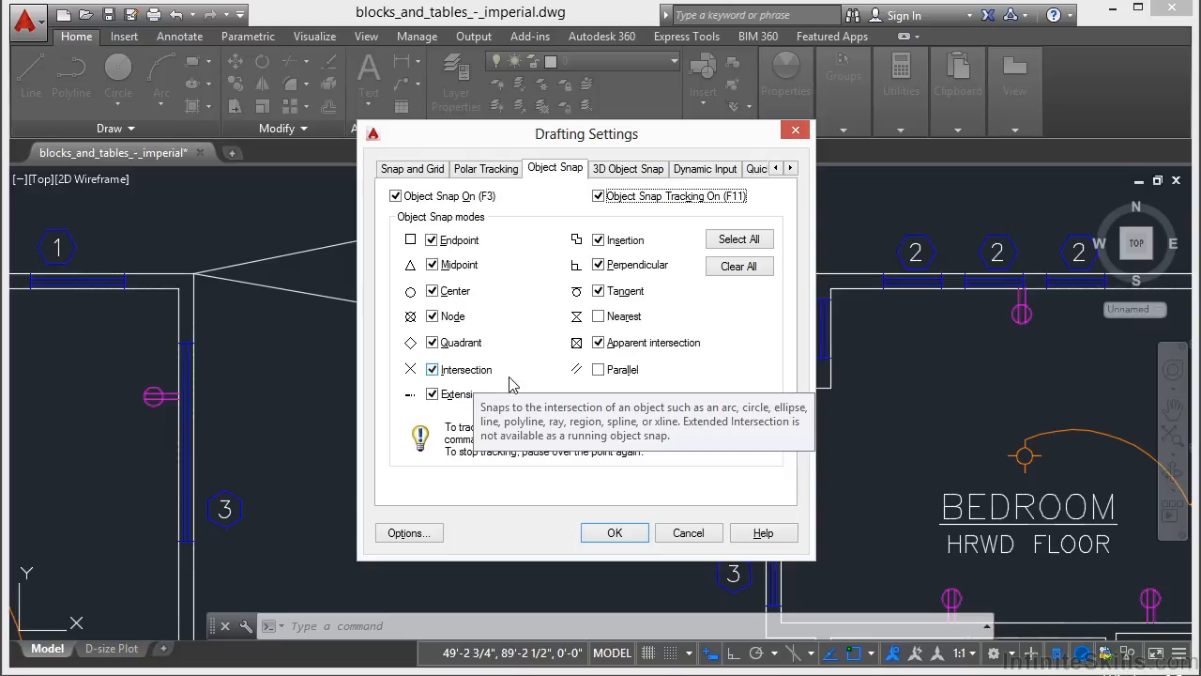
left_click(614, 532)
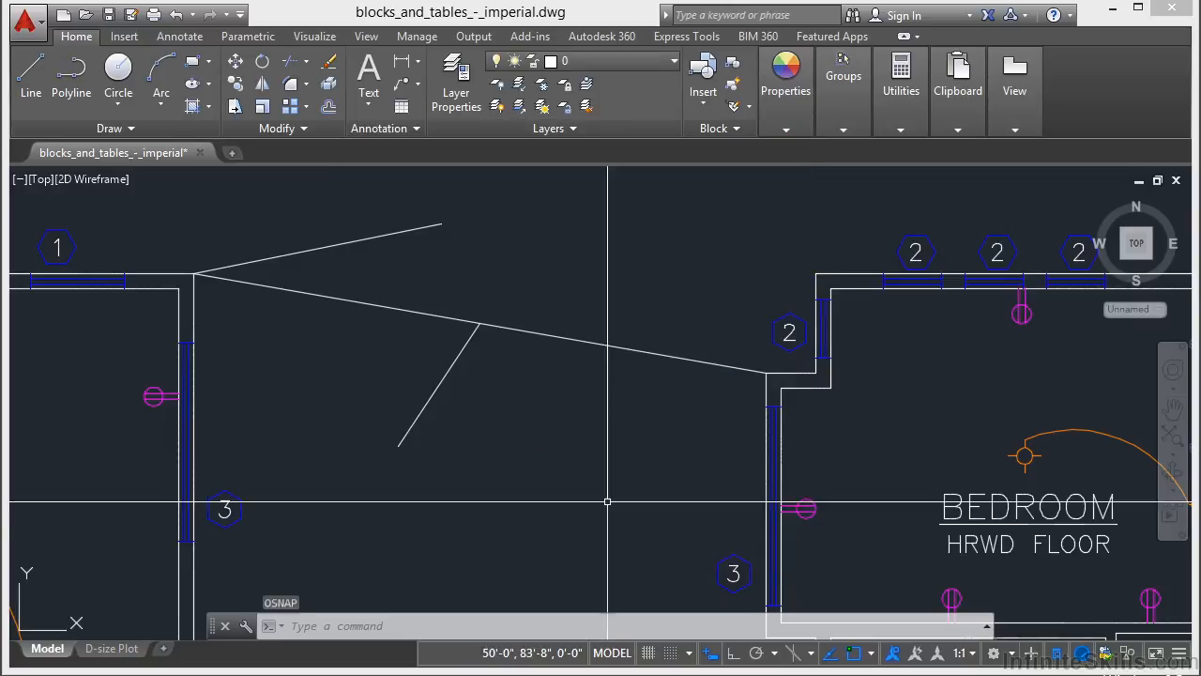
Draw a circle of about 1'-8" radius centred where the extensions of the upper sloping line and the short lower line intersect.
middle_click_drag(515, 347, 517, 429)
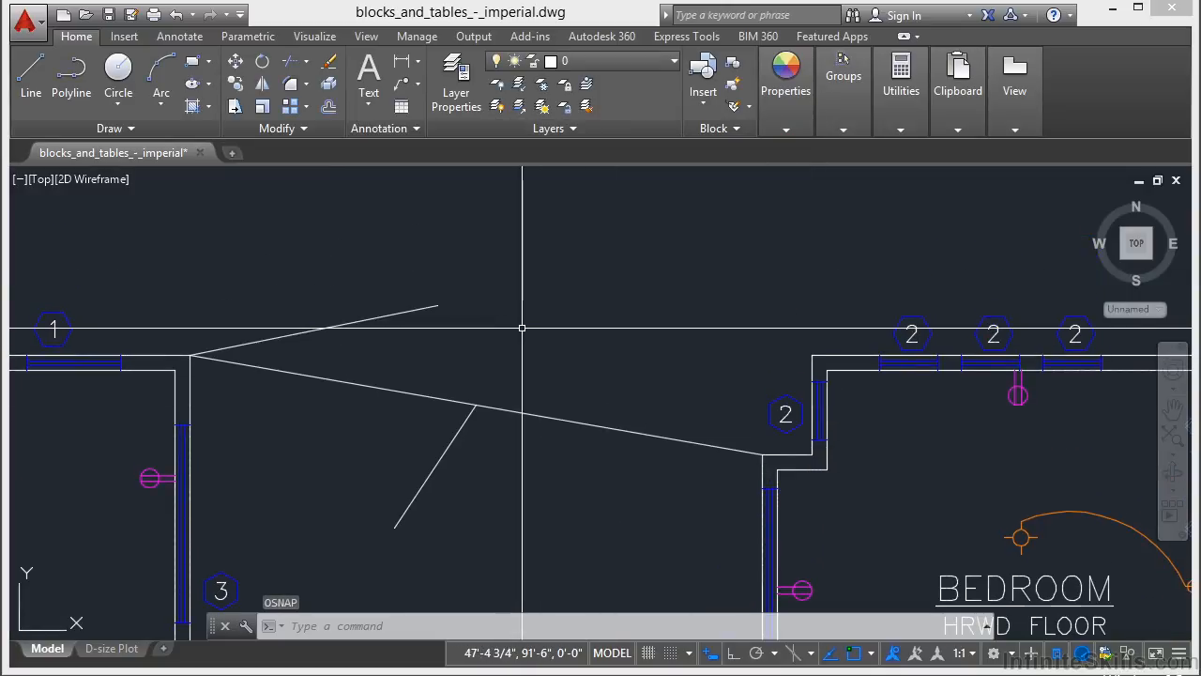
type("c")
key("Return")
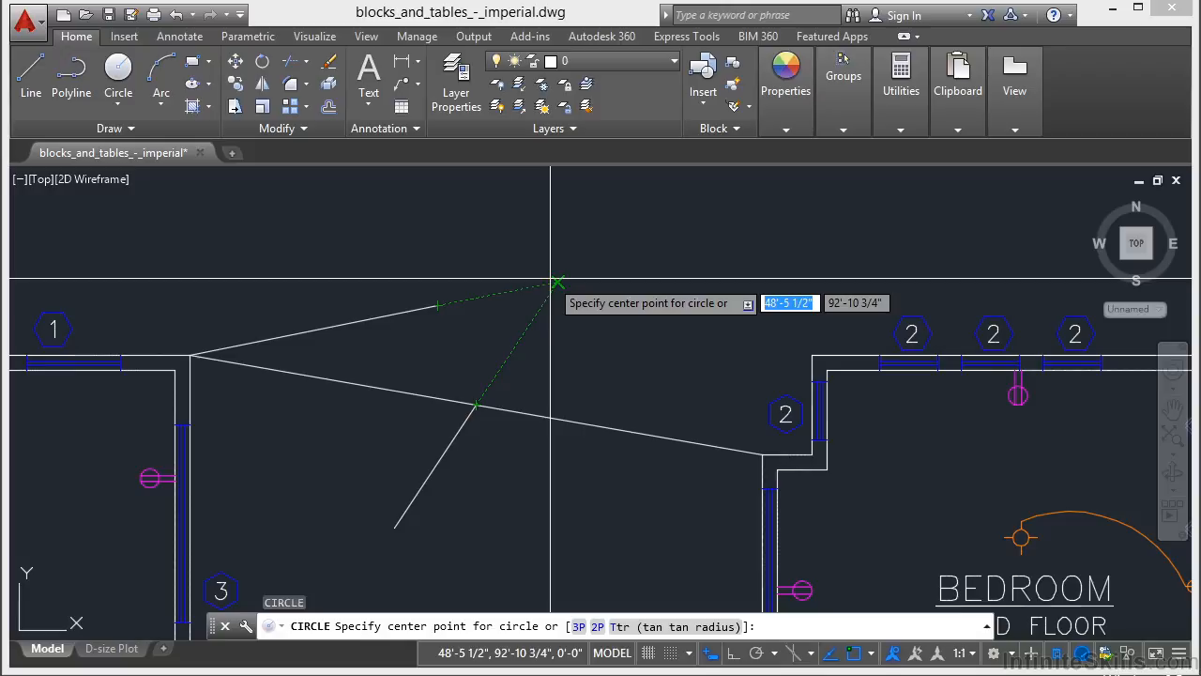
left_click(558, 282)
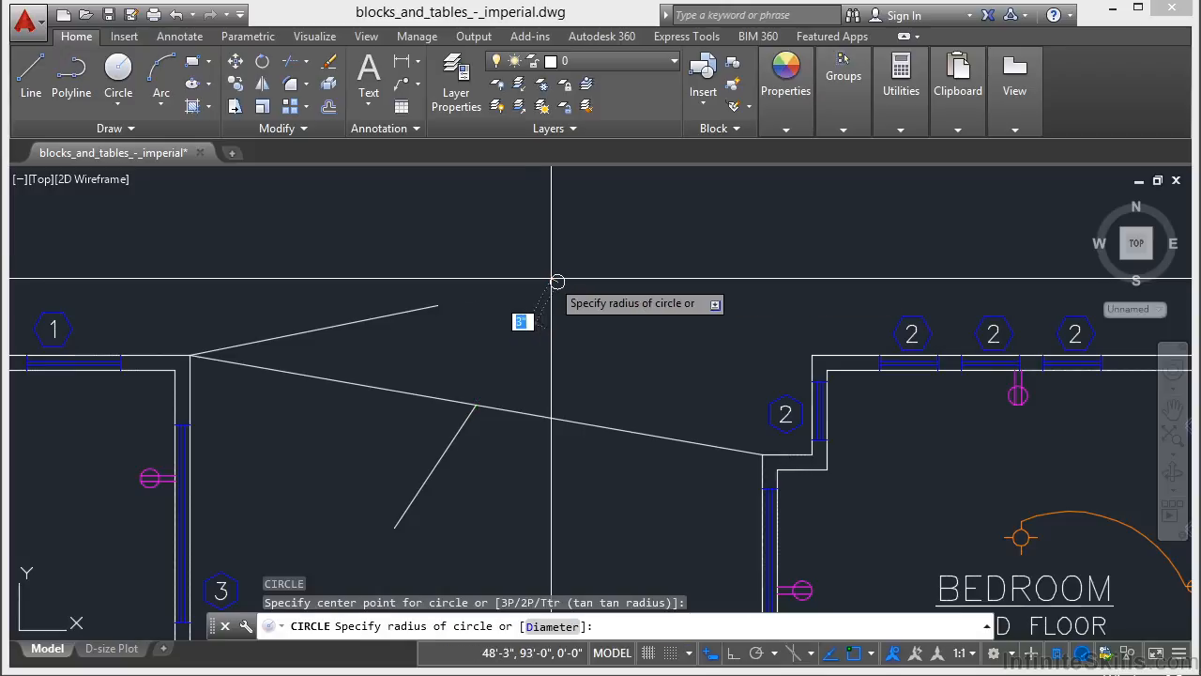
left_click(590, 325)
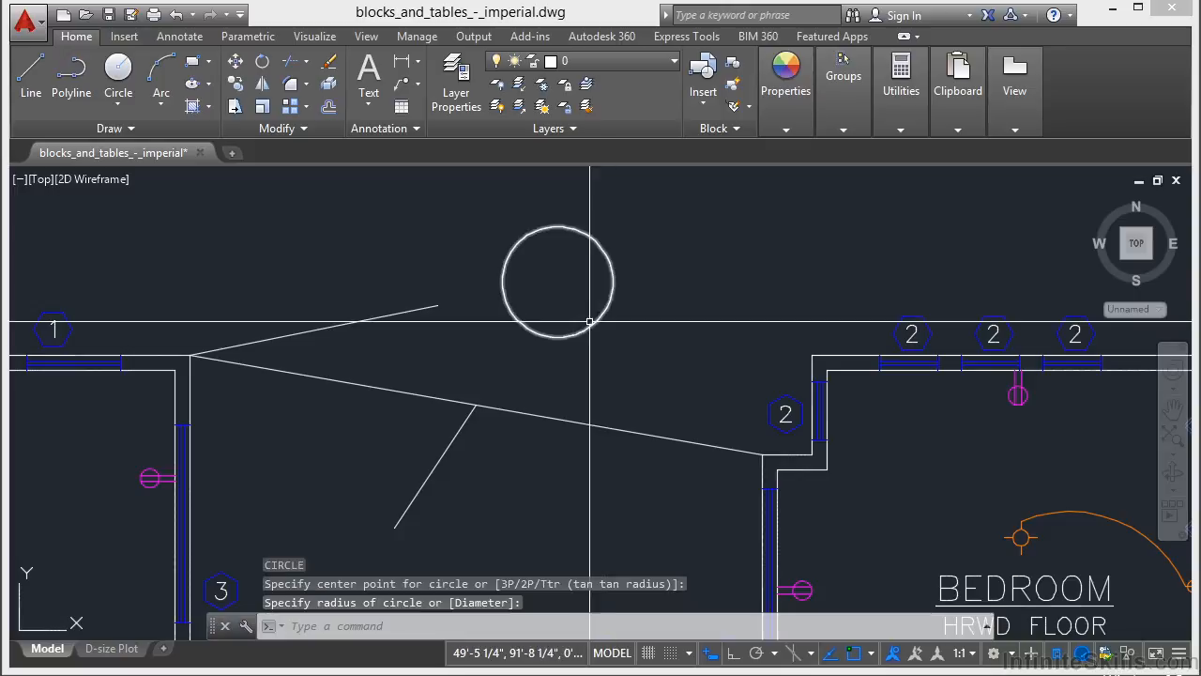
left_click(589, 325)
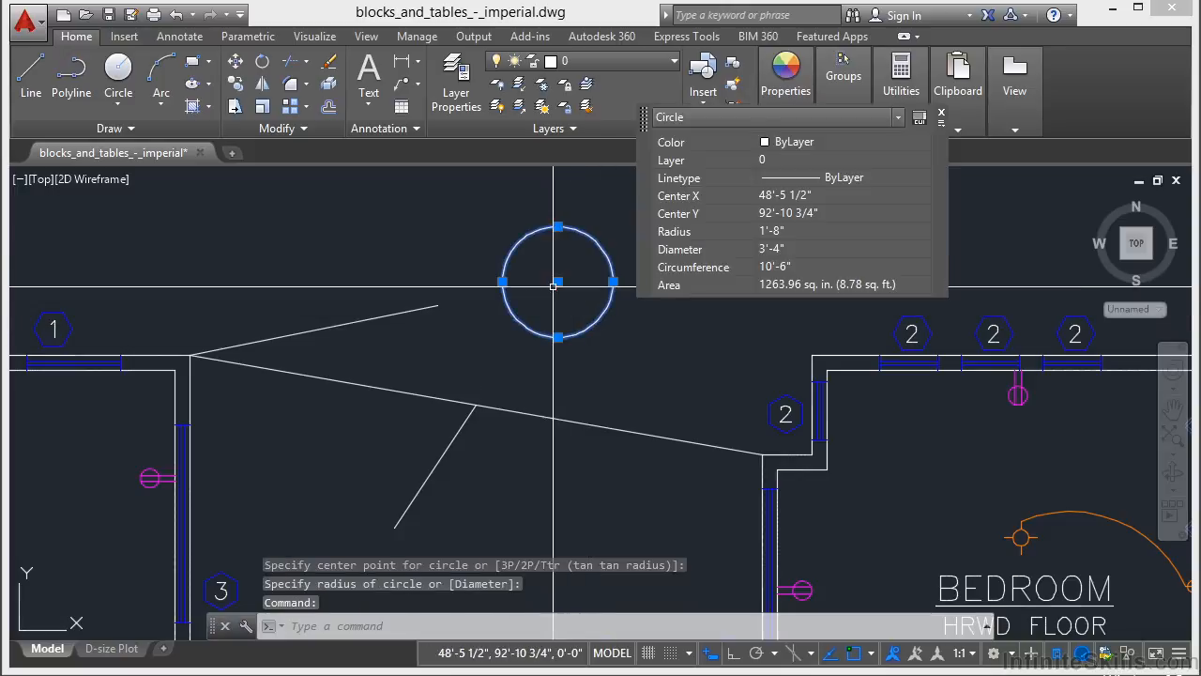
key("Escape")
key("Escape")
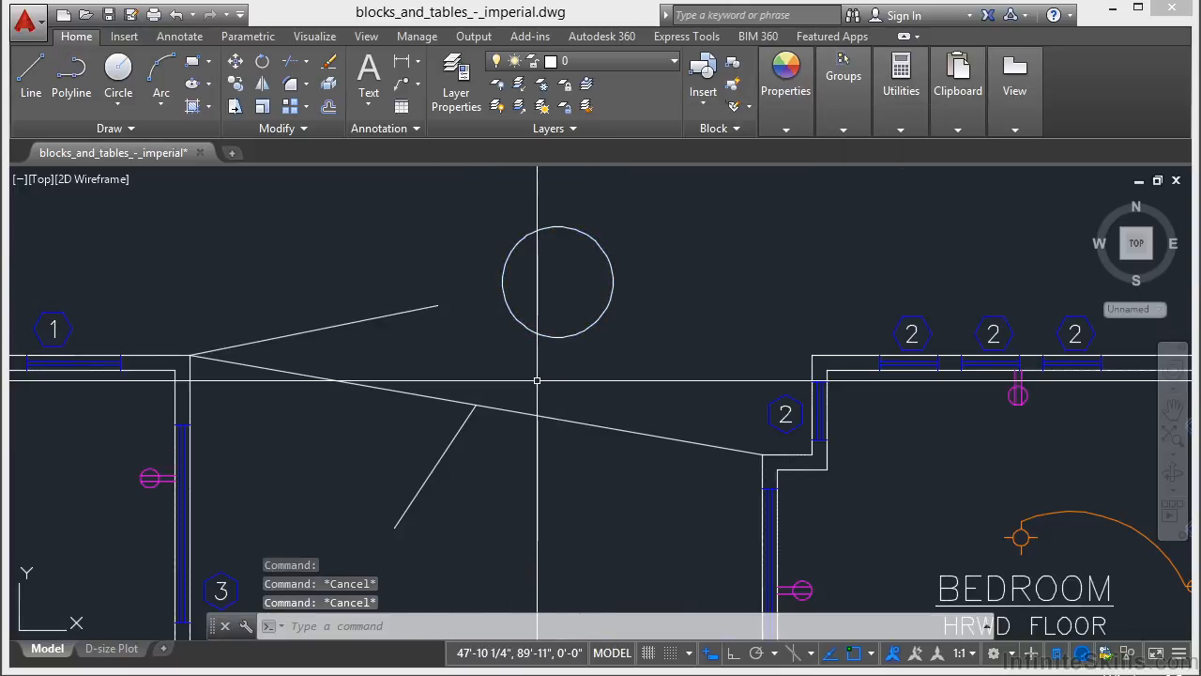
Fillet the short lower line and the upper sloping line with radius 0 so they meet at the circle's centre.
type("f")
key("Return")
type("r")
key("Return")
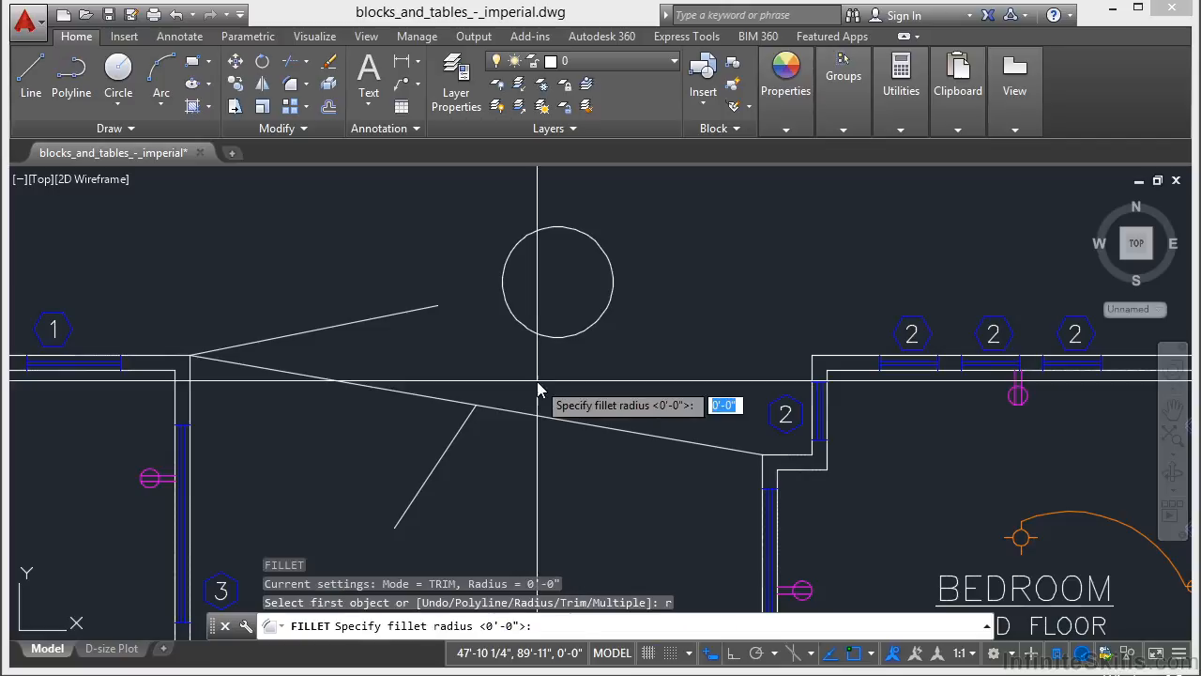
type("0")
key("Return")
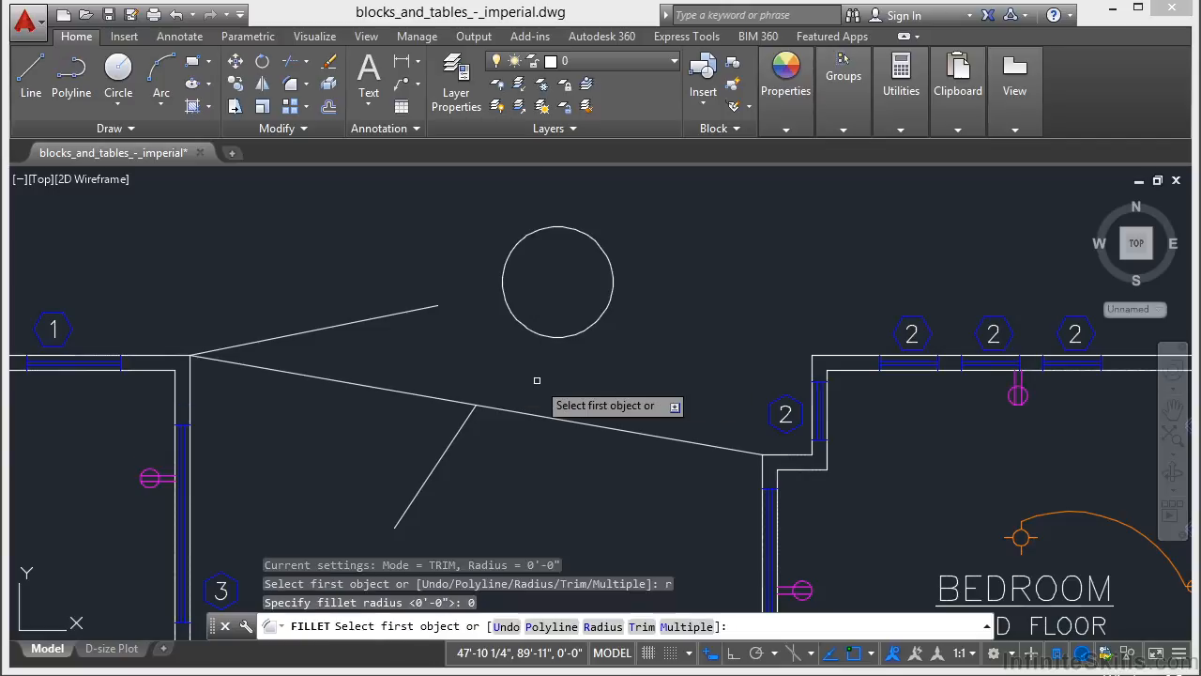
left_click(469, 415)
left_click(379, 318)
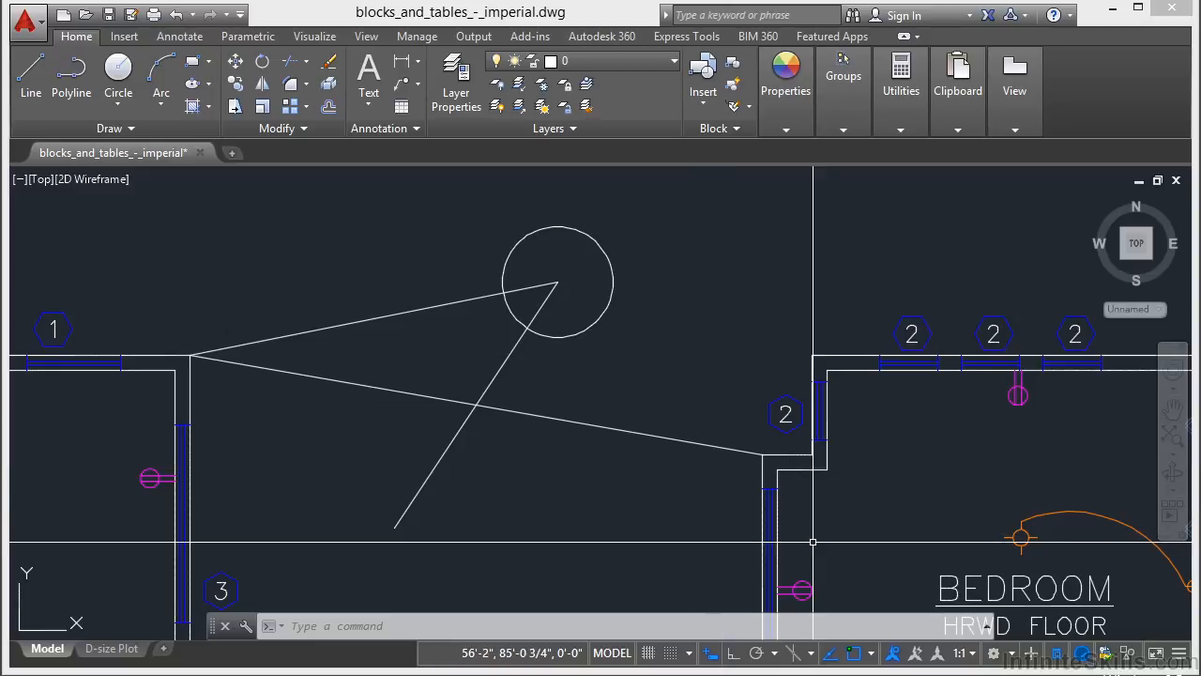
Turn on polar tracking, toggling it off and back on.
left_click(758, 655)
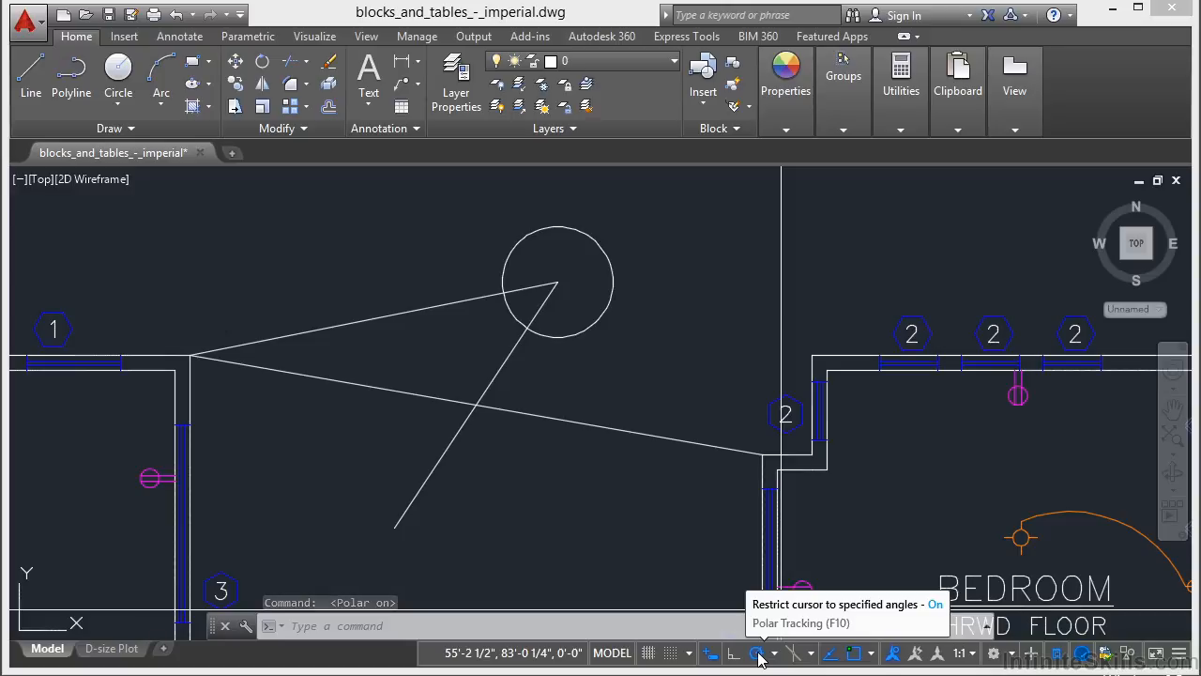
double_click(758, 655)
type("l")
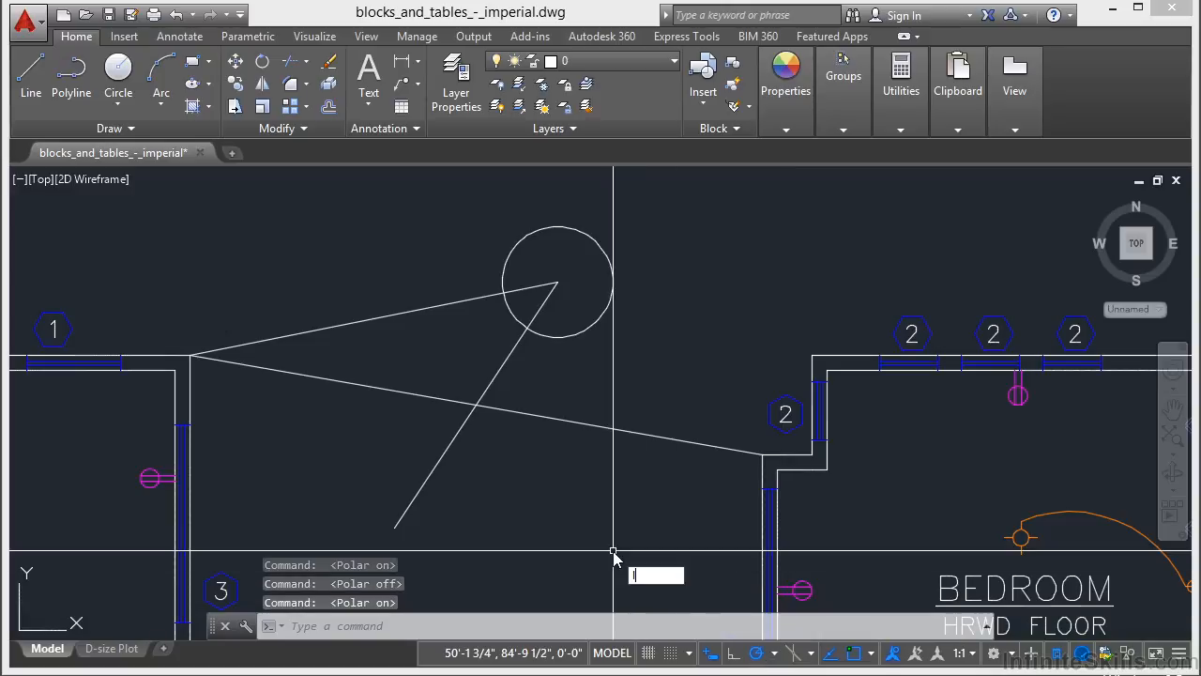
key("Return")
scroll(610, 550, "down", 2)
middle_click_drag(599, 544, 606, 290)
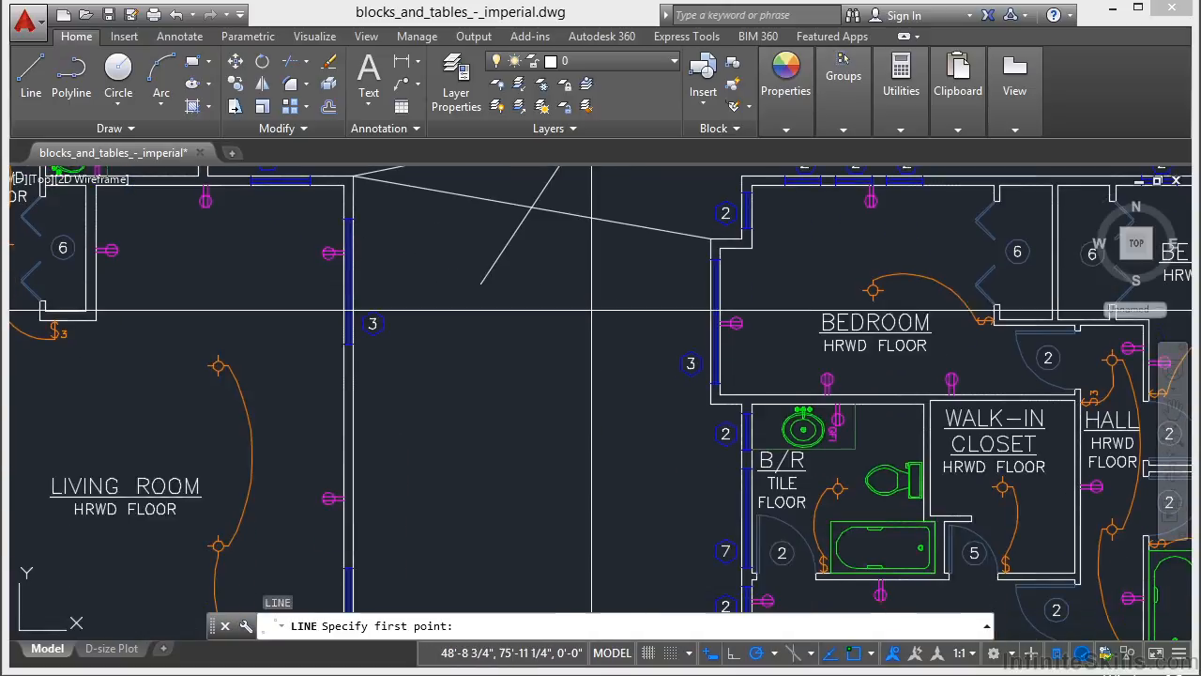
scroll(550, 384, "up", 2)
left_click(448, 437)
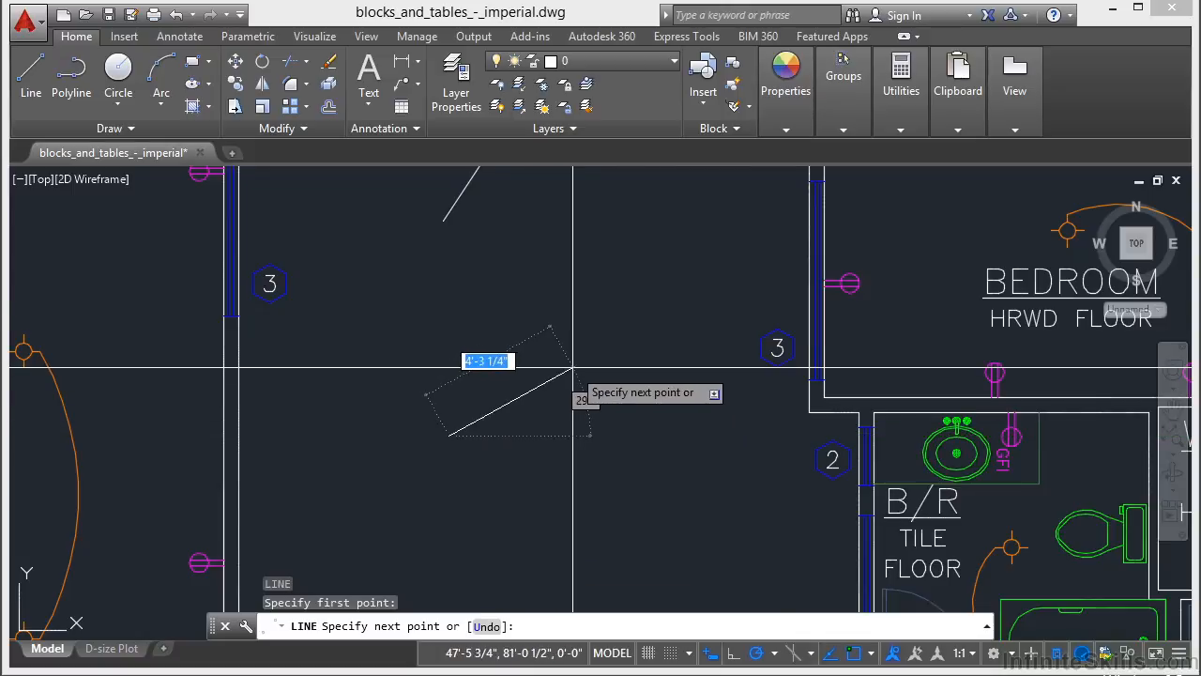
key("Escape")
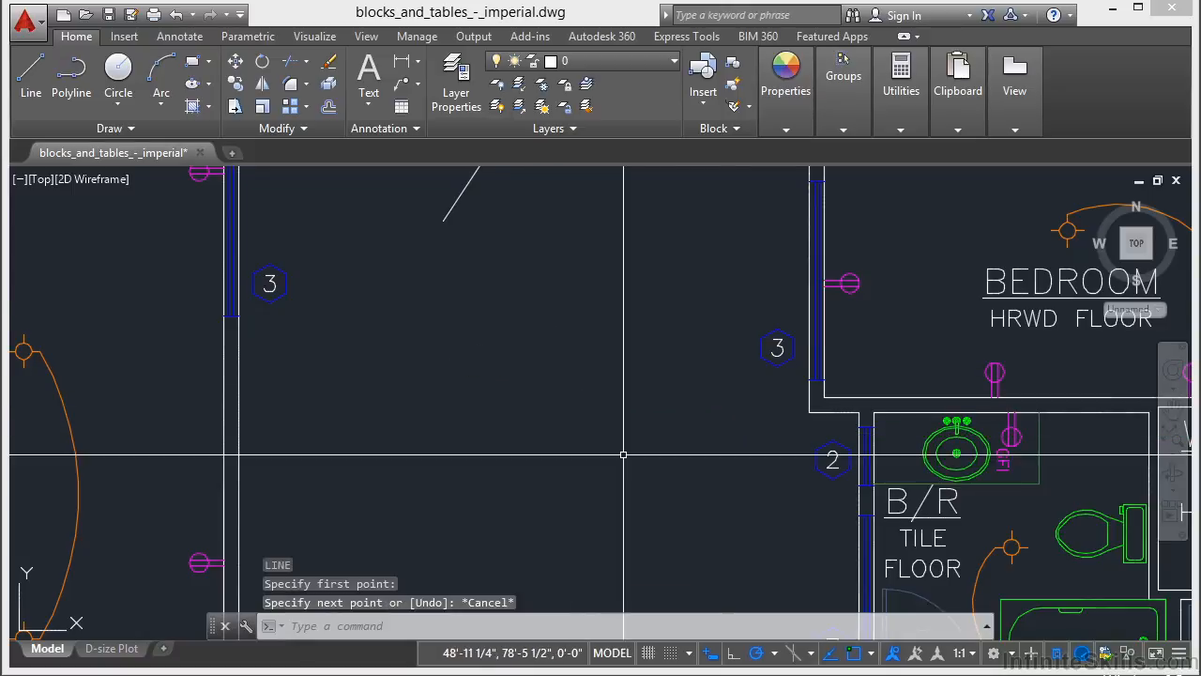
Set the polar tracking increment to 45 degrees and change it to 30 degrees.
left_click(776, 657)
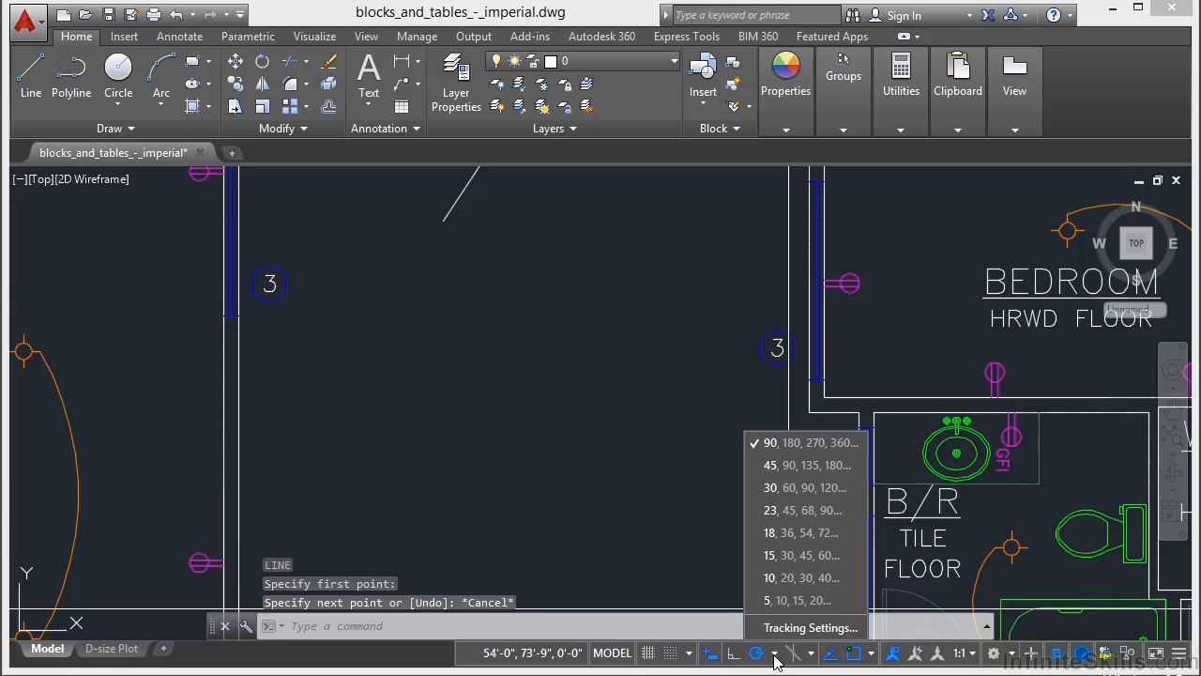
left_click(788, 465)
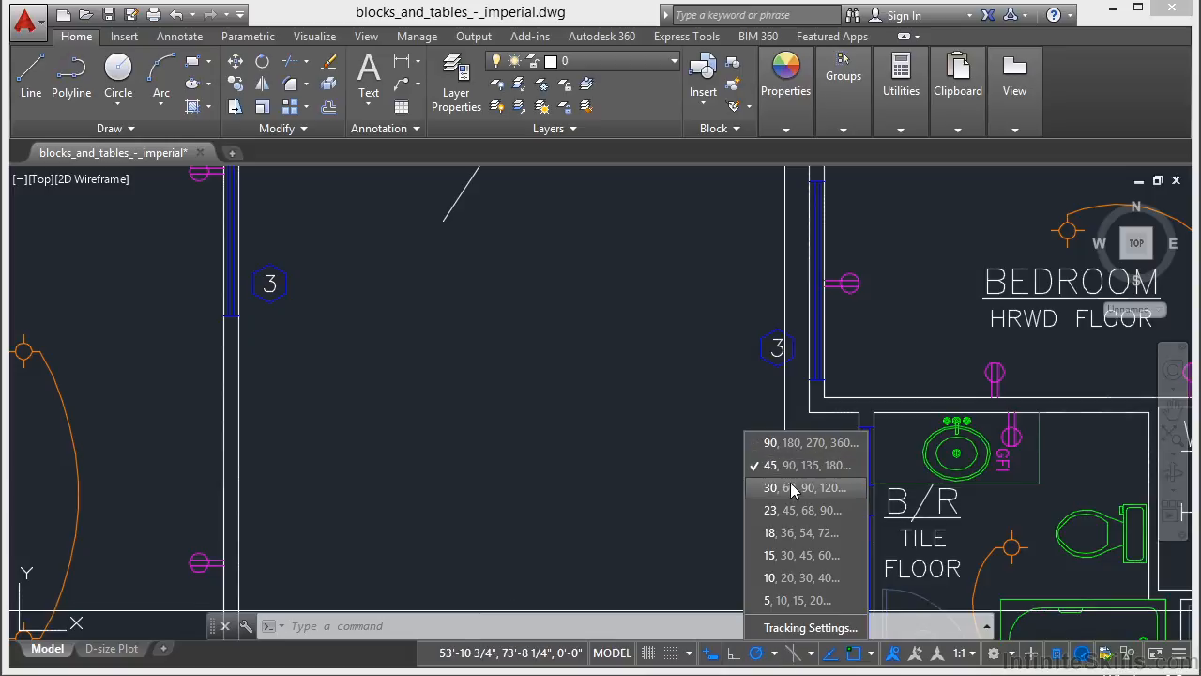
left_click(789, 488)
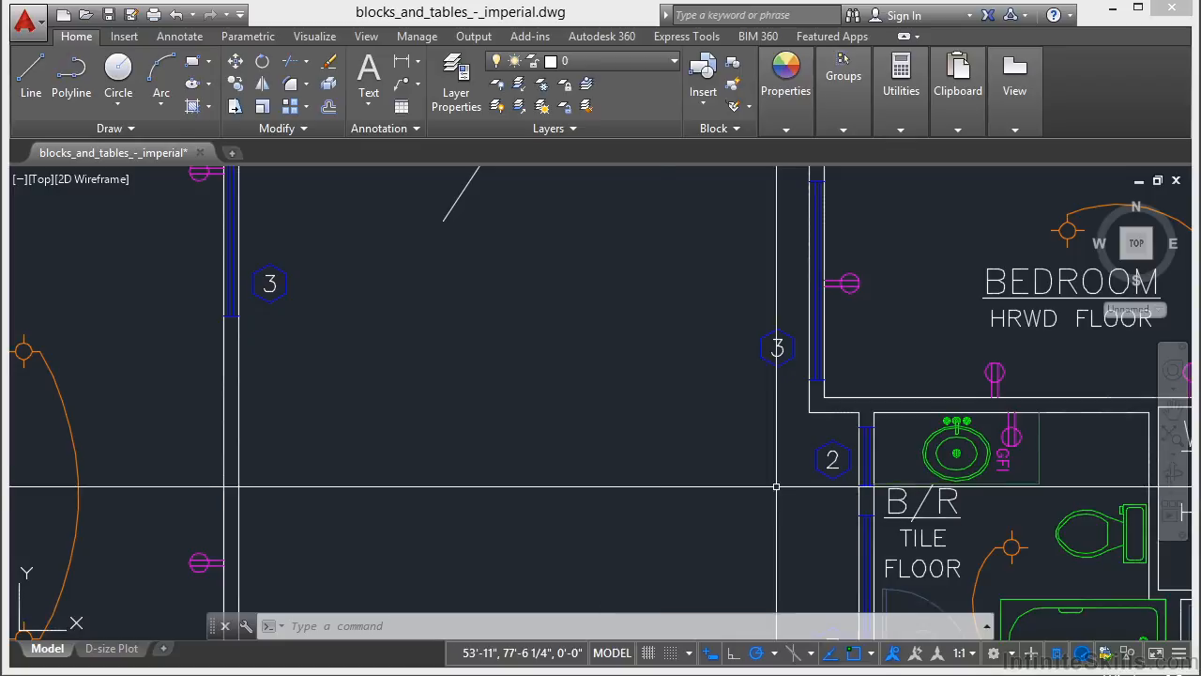
Draw three connected lines between the floor plans with polar tracking: 30° up to the right, 30° down to the right, and straight down.
type("l")
key("Return")
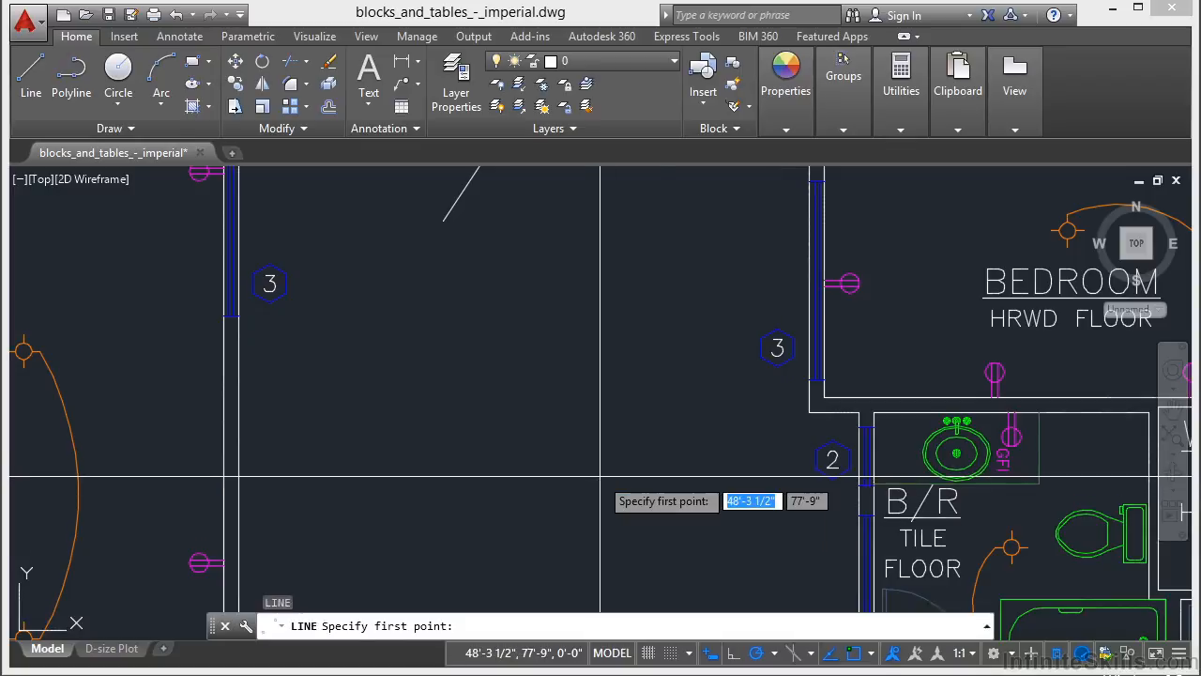
left_click(398, 479)
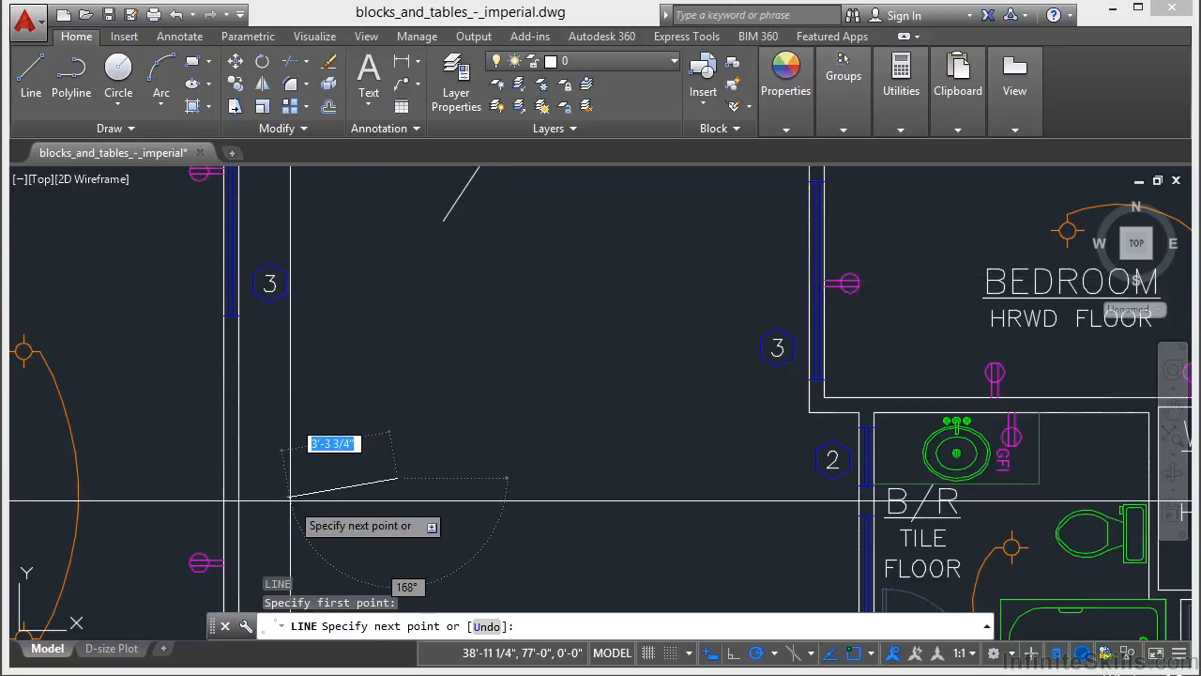
left_click(568, 380)
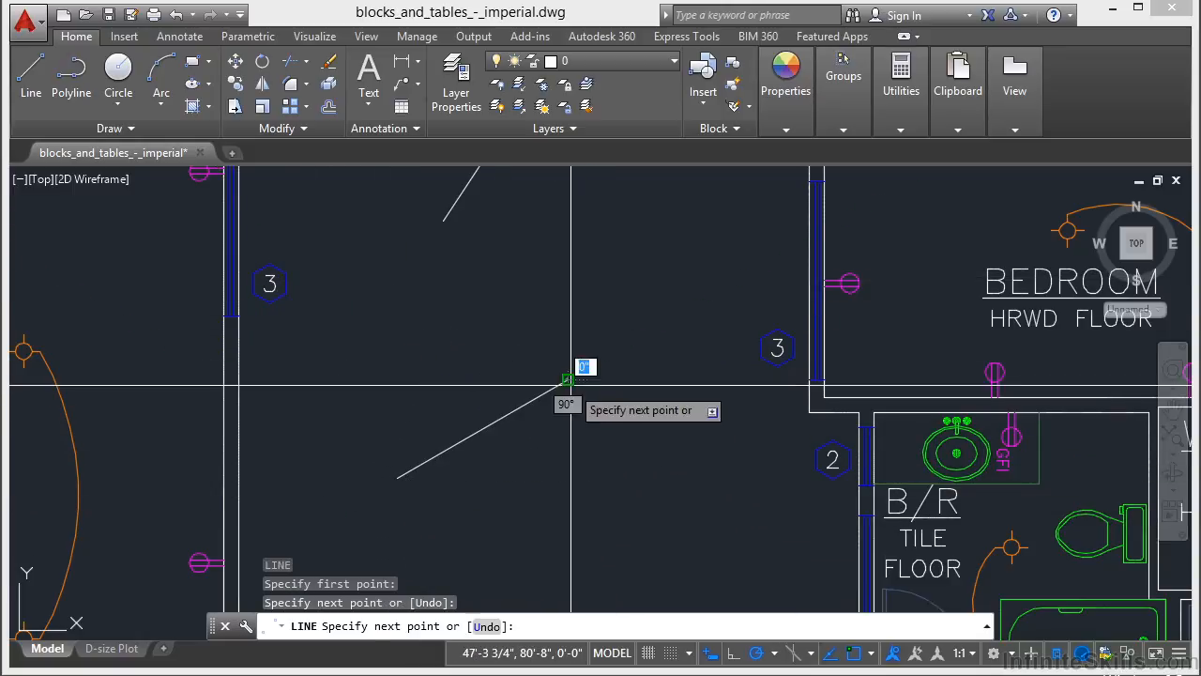
left_click(664, 433)
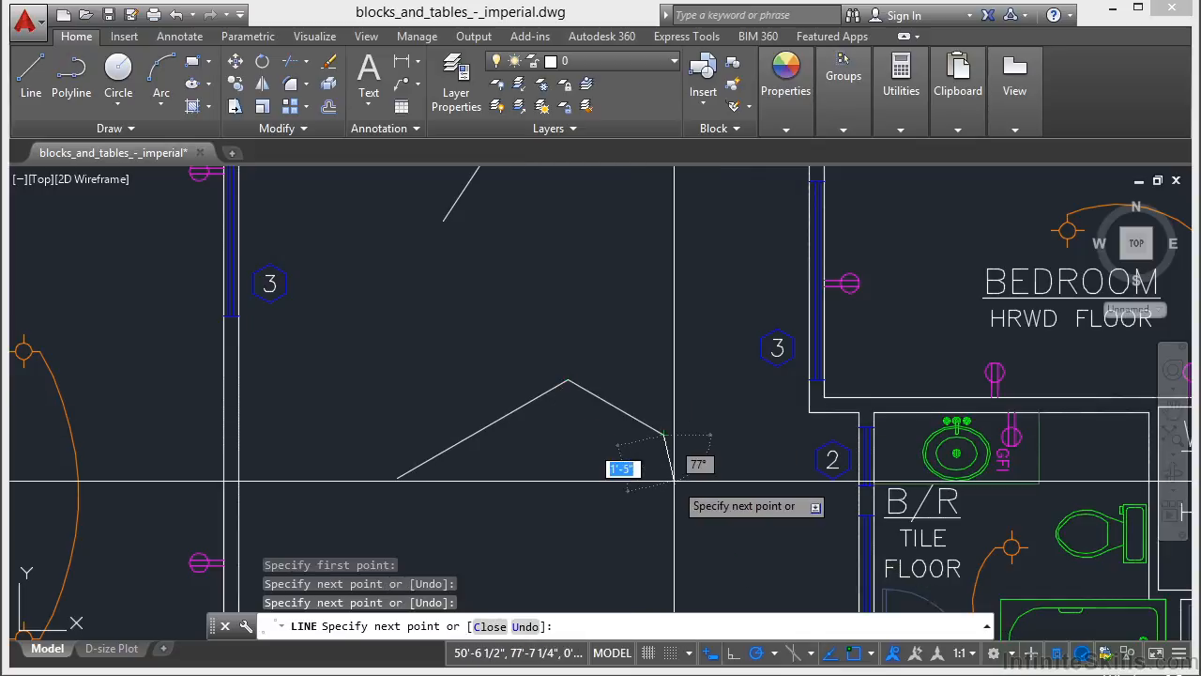
left_click(664, 490)
key("Escape")
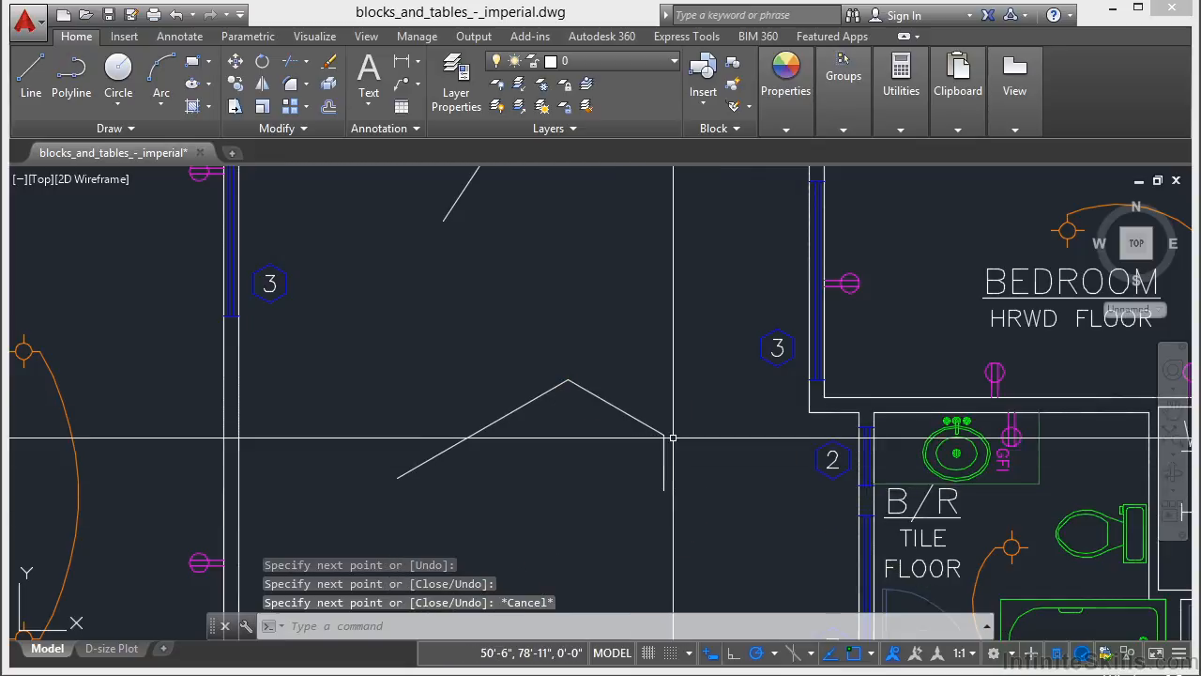
Erase the three connected lines between the floor plans.
left_click(676, 336)
left_click(557, 491)
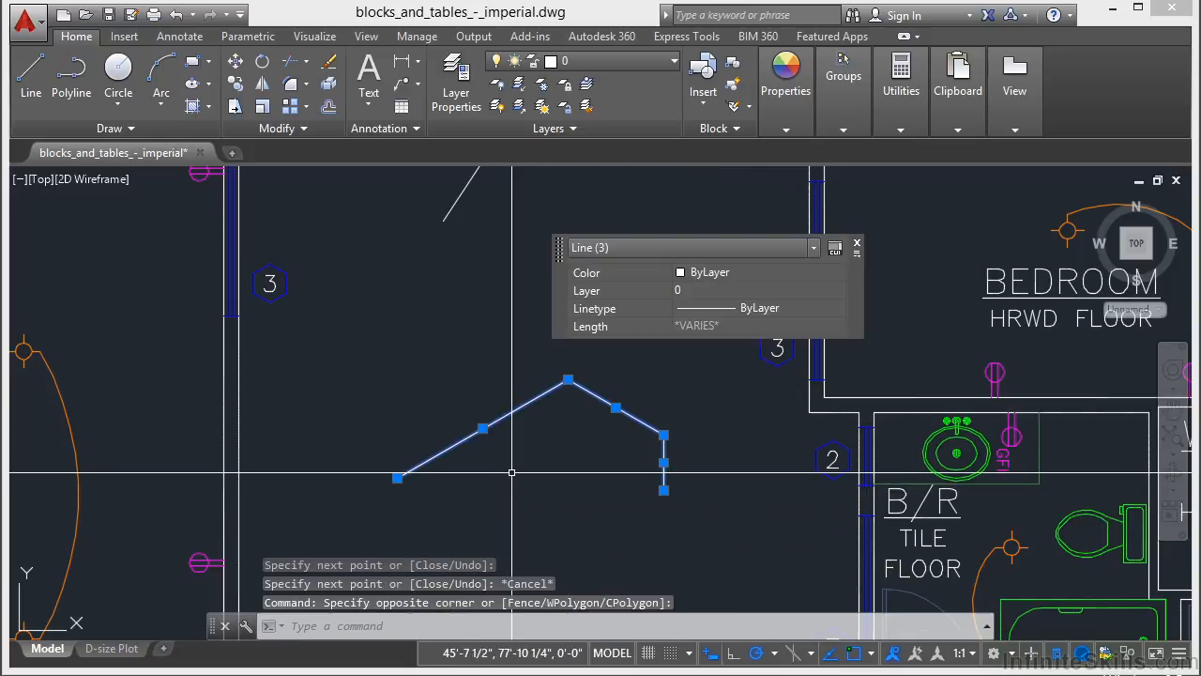
key("Delete")
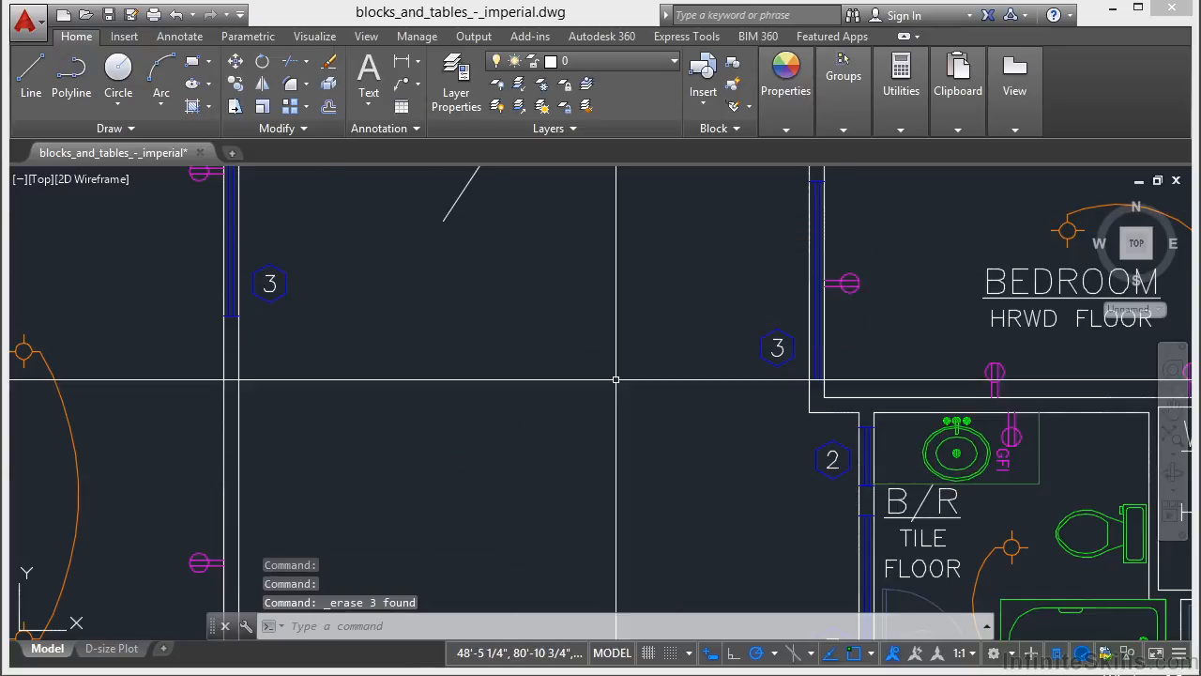
Open the polar tracking settings and set the increment angle to 5 degrees.
left_click(773, 653)
left_click(790, 628)
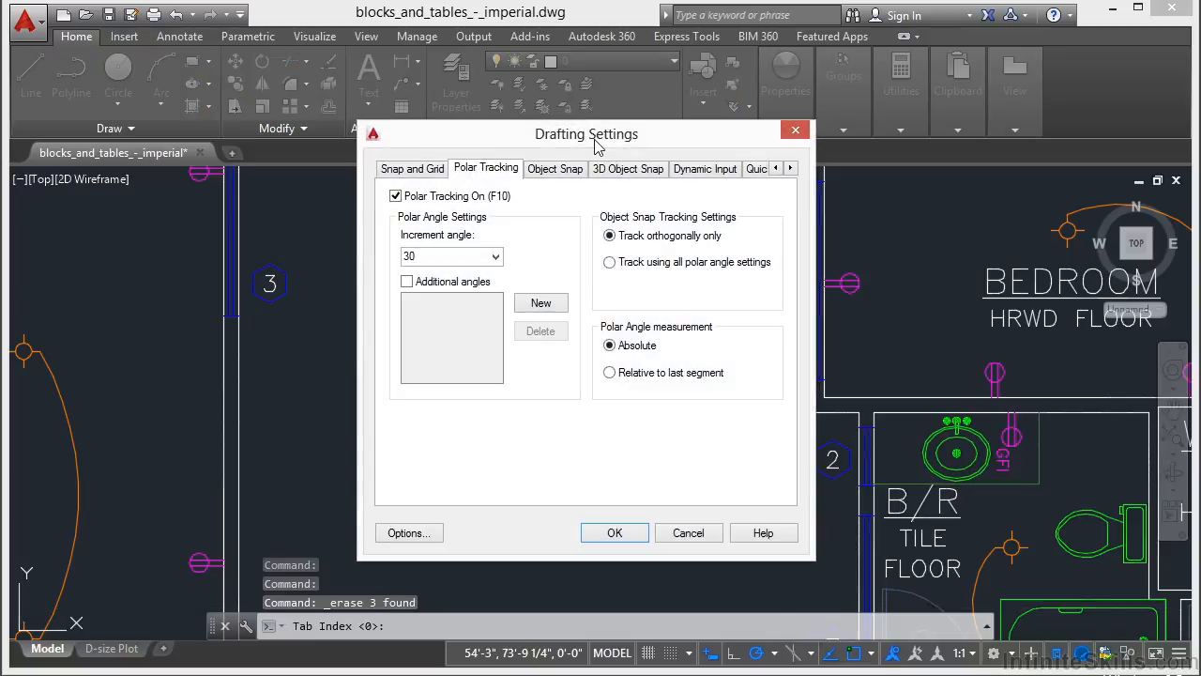
left_click(496, 257)
left_click(496, 259)
left_click(495, 257)
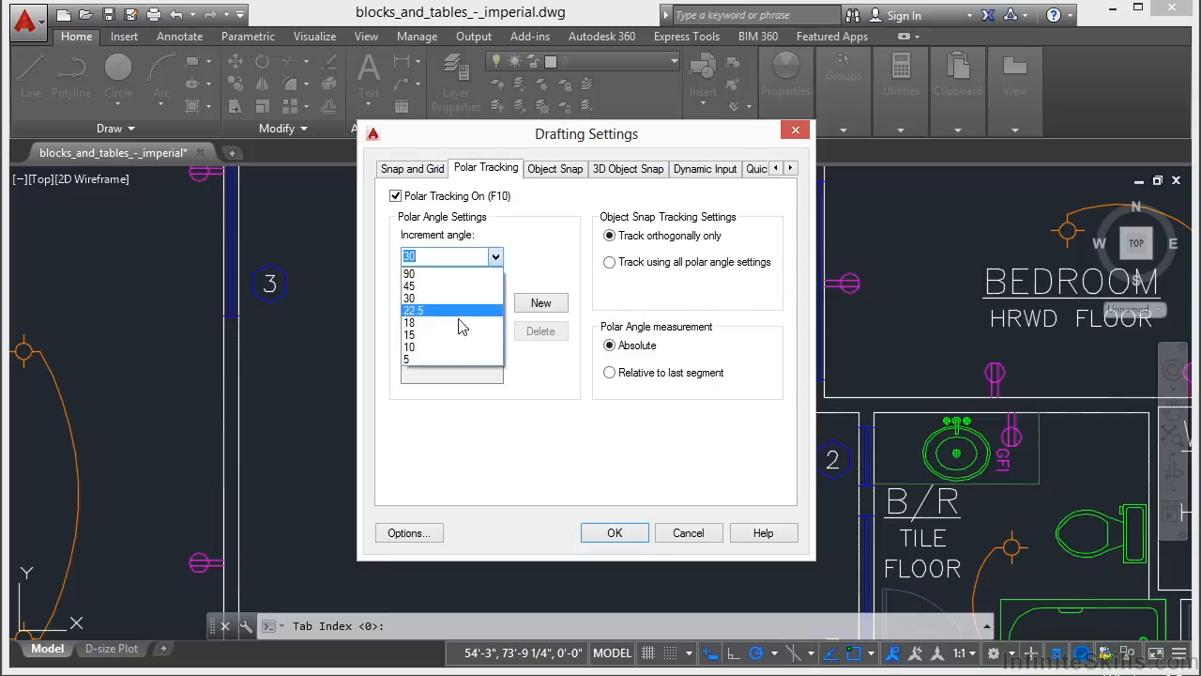
left_click(445, 360)
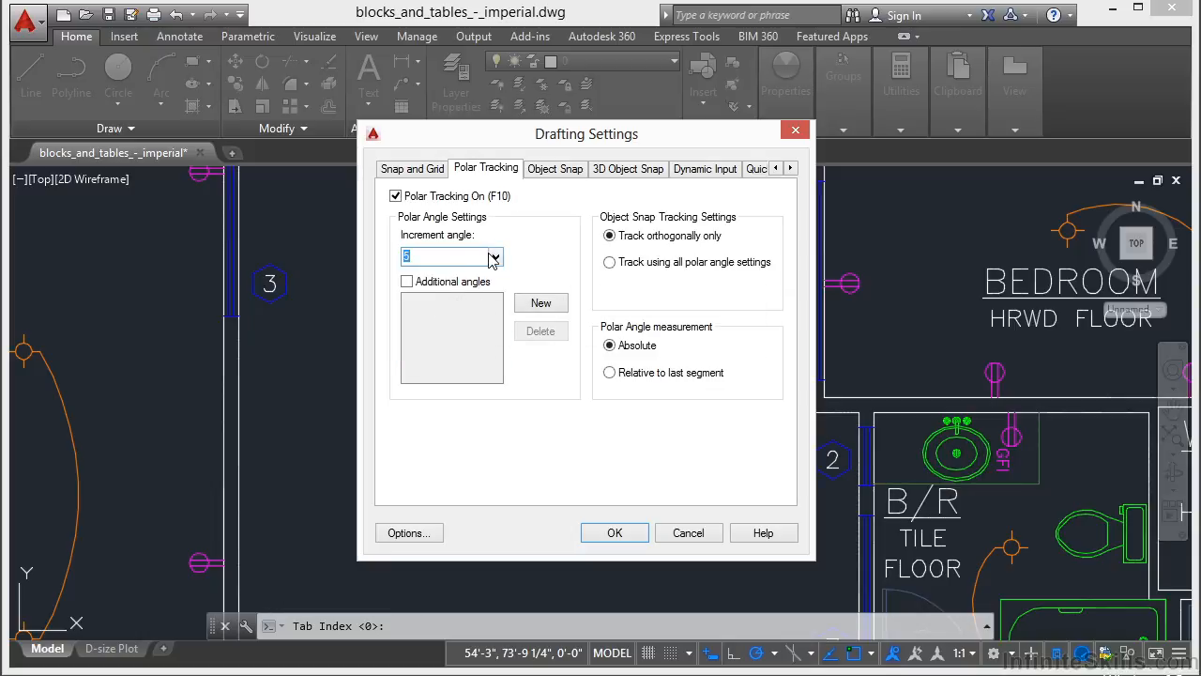
Enable additional polar angles with a new 23-degree angle, set the increment angle to 90 degrees, and apply the settings.
left_click(407, 282)
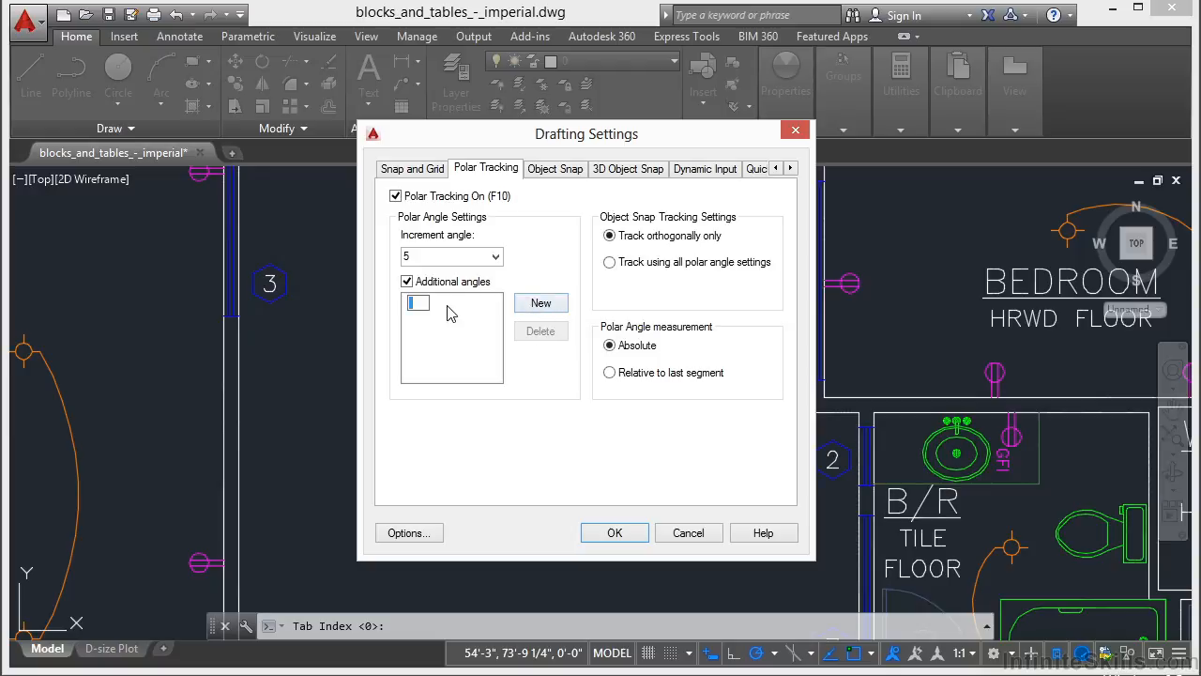
type("23")
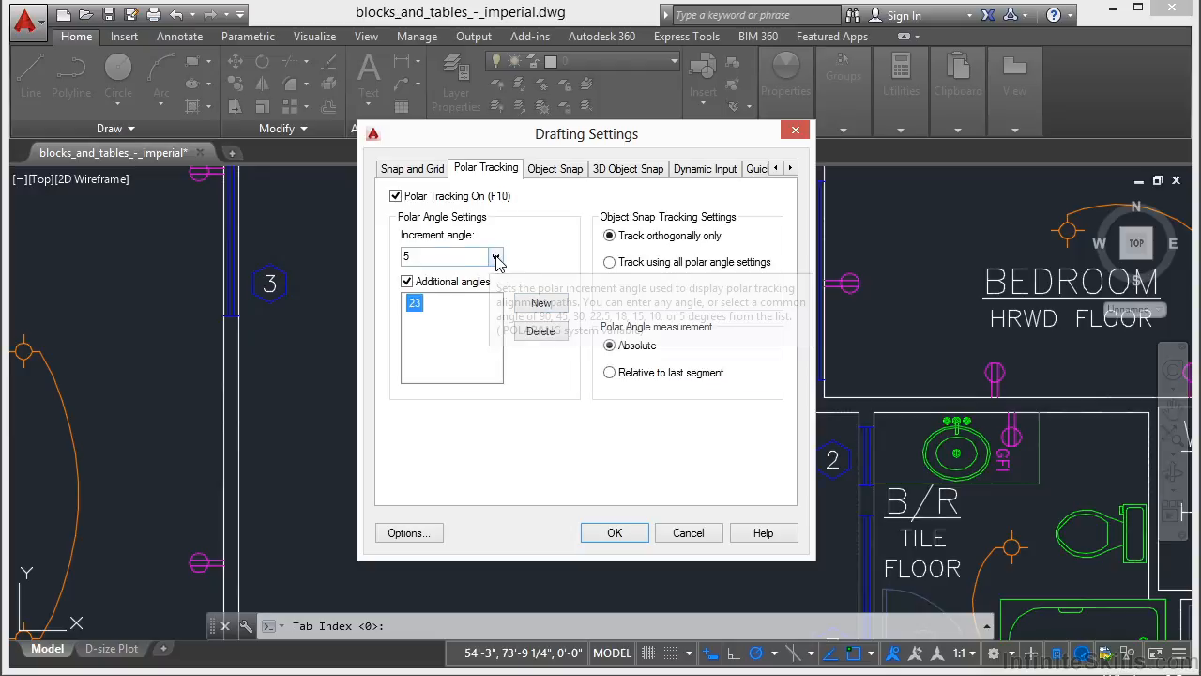
left_click(450, 256)
left_click(441, 272)
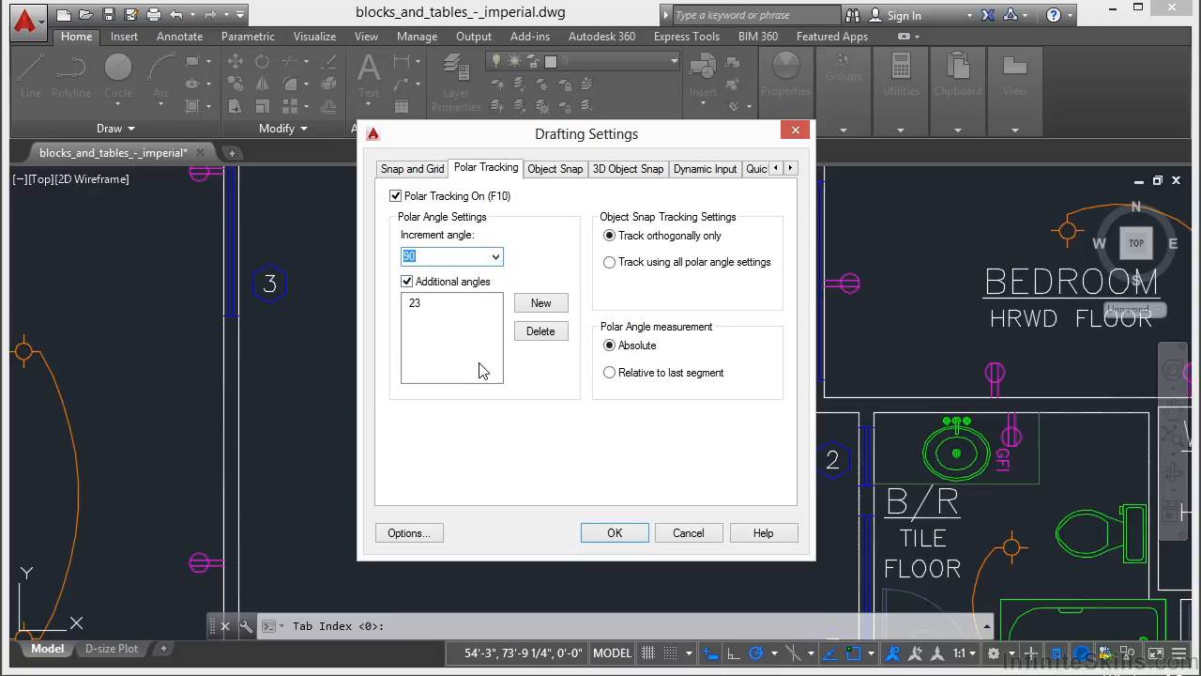
left_click(614, 532)
Try drawing a line up to the right between the floor plans along the 23° polar tracking angle.
type("l")
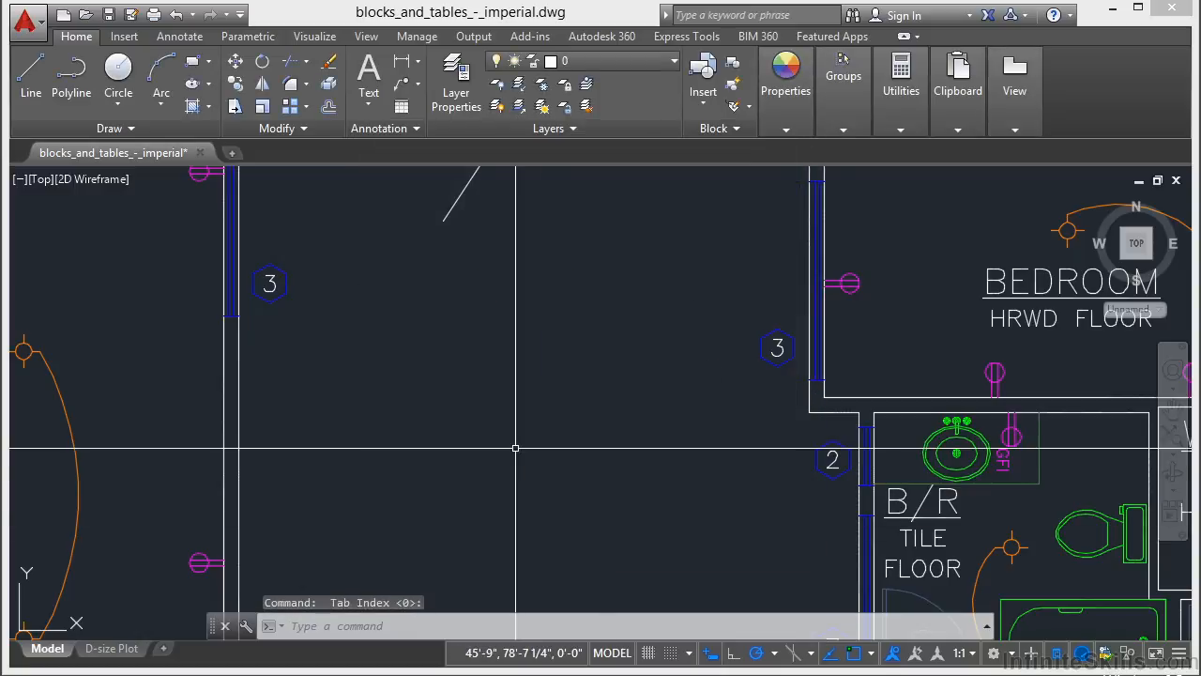
key("Return")
left_click(371, 455)
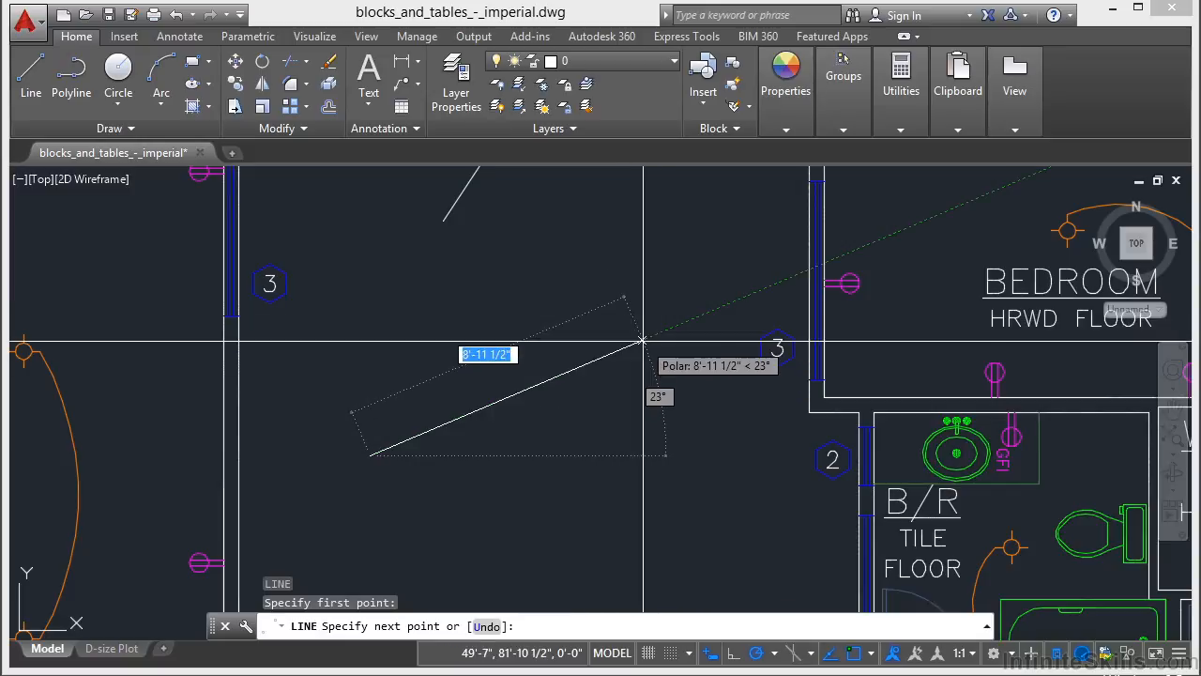
key("Escape")
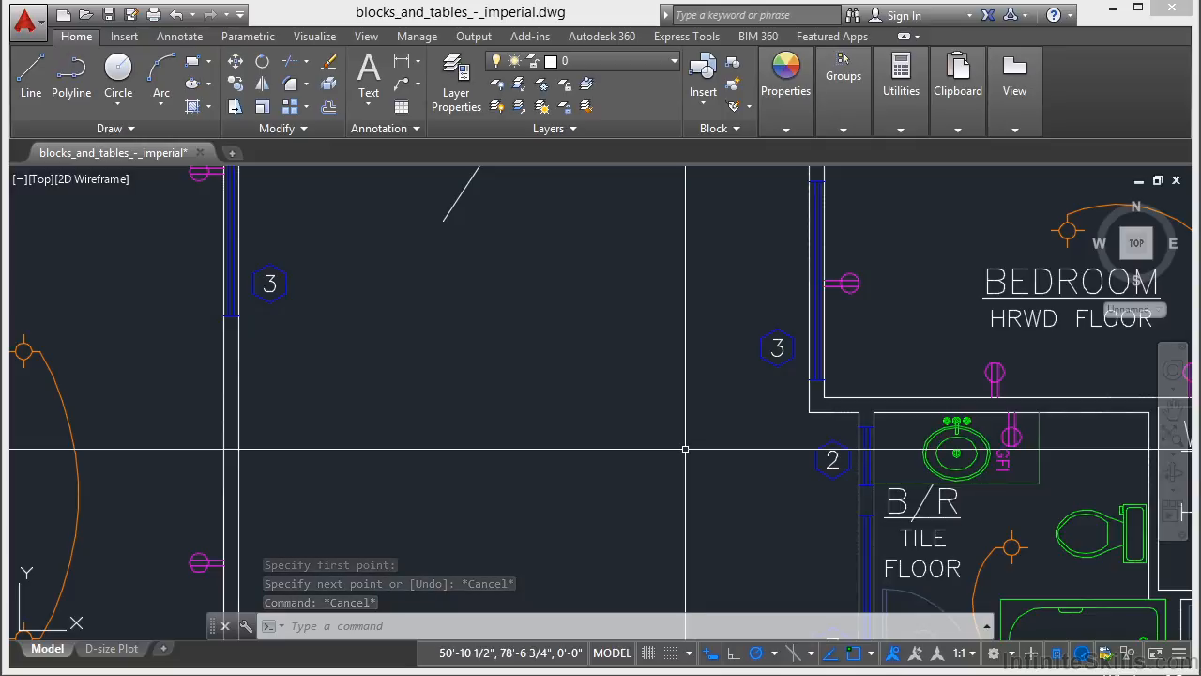
scroll(668, 409, "down", 2)
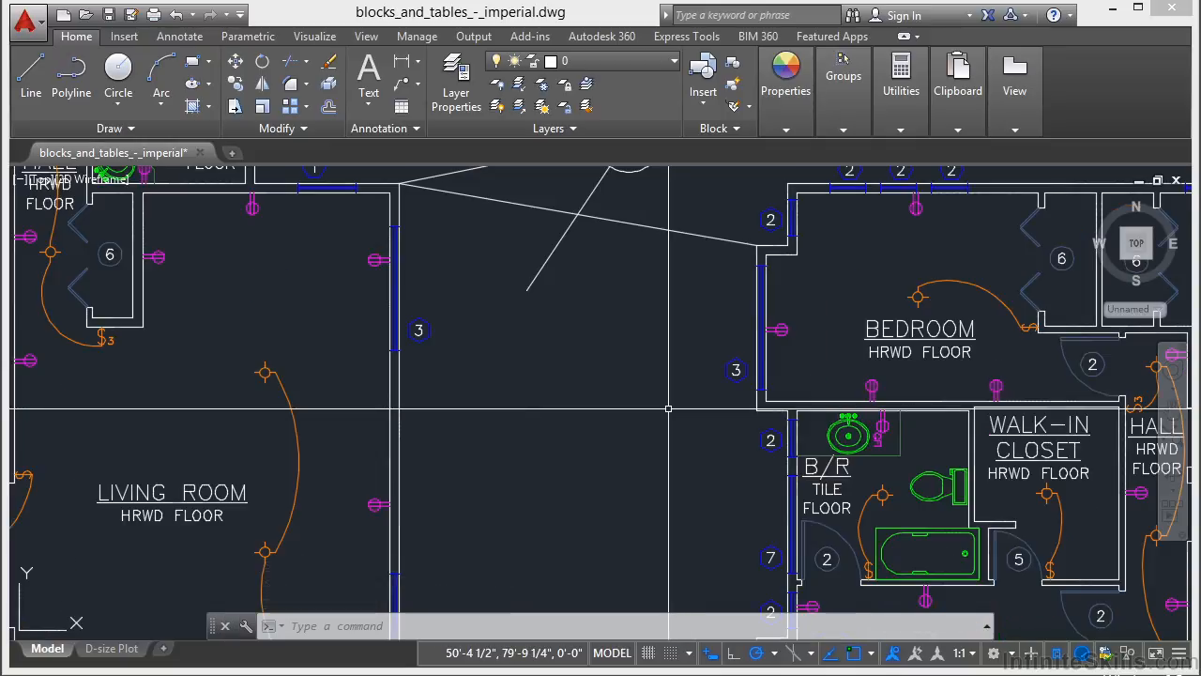